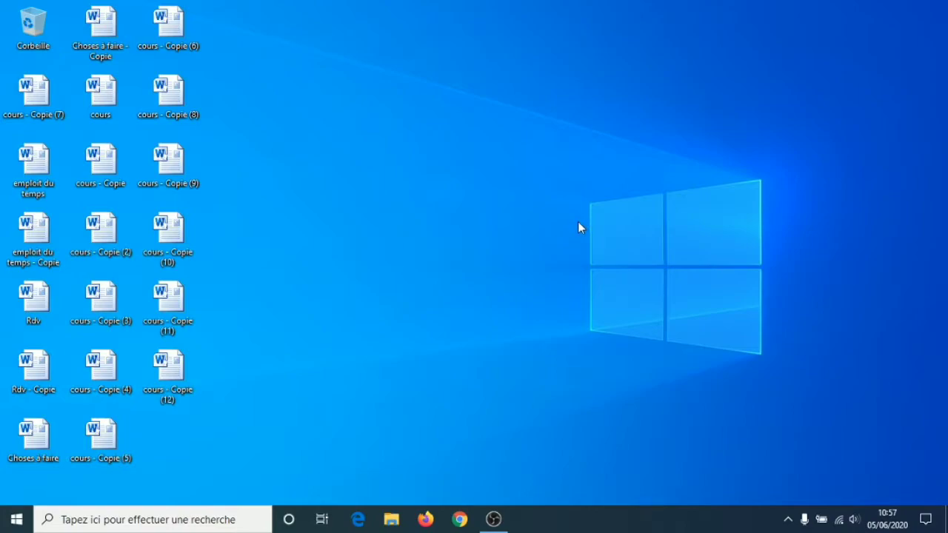
Create a new folder on the desktop and name it Travail.
right_click(448, 152)
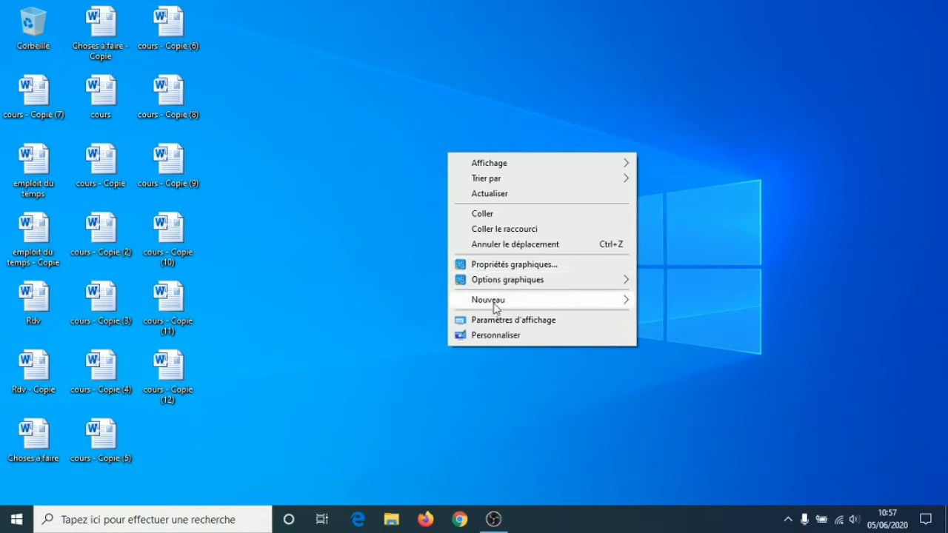
mouse_move(495, 307)
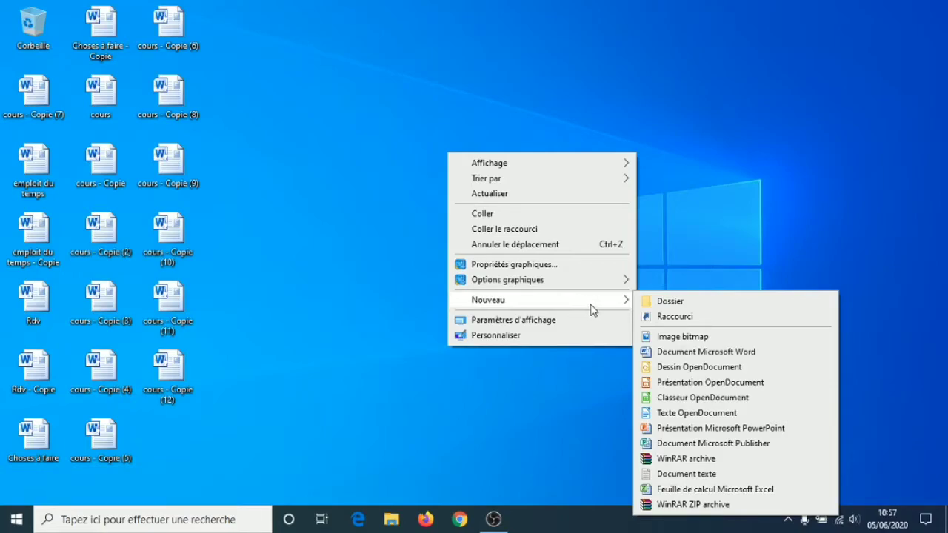
click(697, 302)
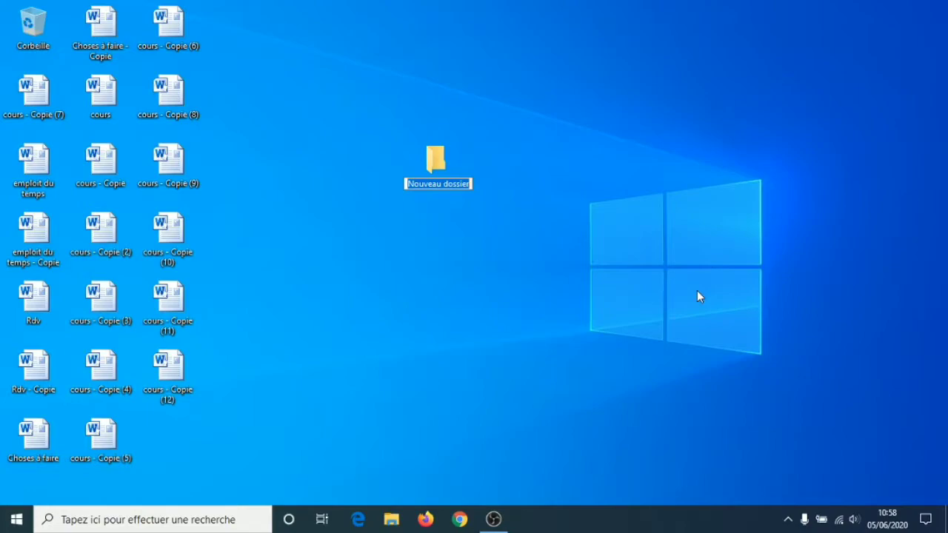
text(Tr)
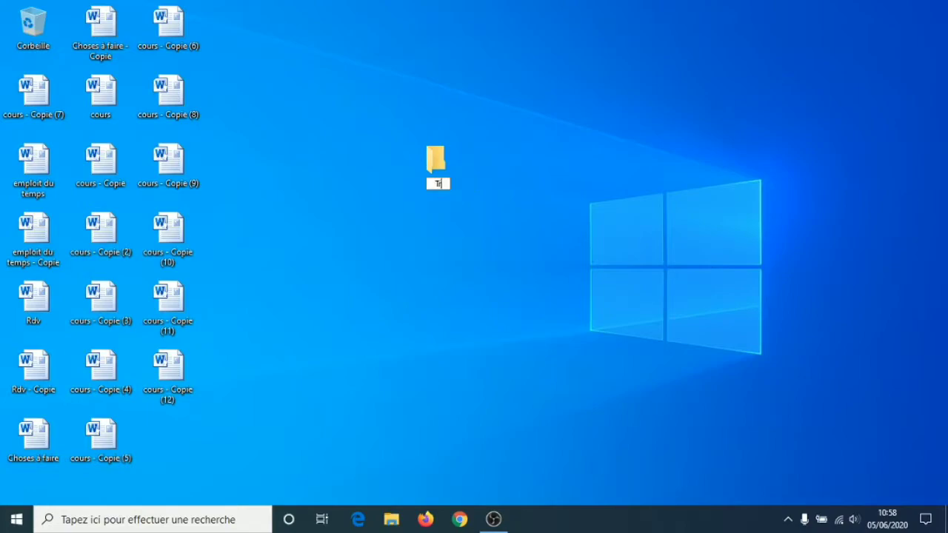
text(avail)
key(Return)
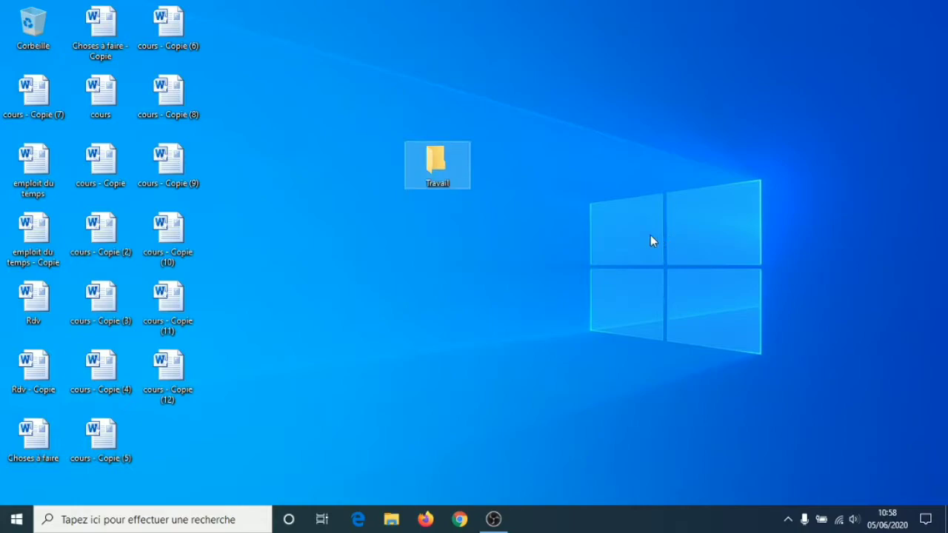
click(627, 234)
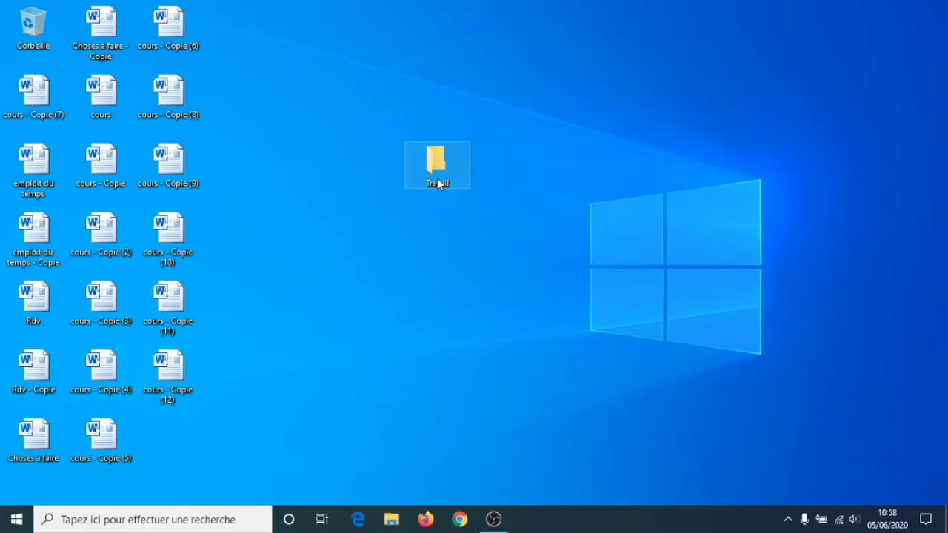
Place the Travail folder beside the cours - Copie (6) document on the desktop and move the cours document into it.
drag(439, 184, 238, 44)
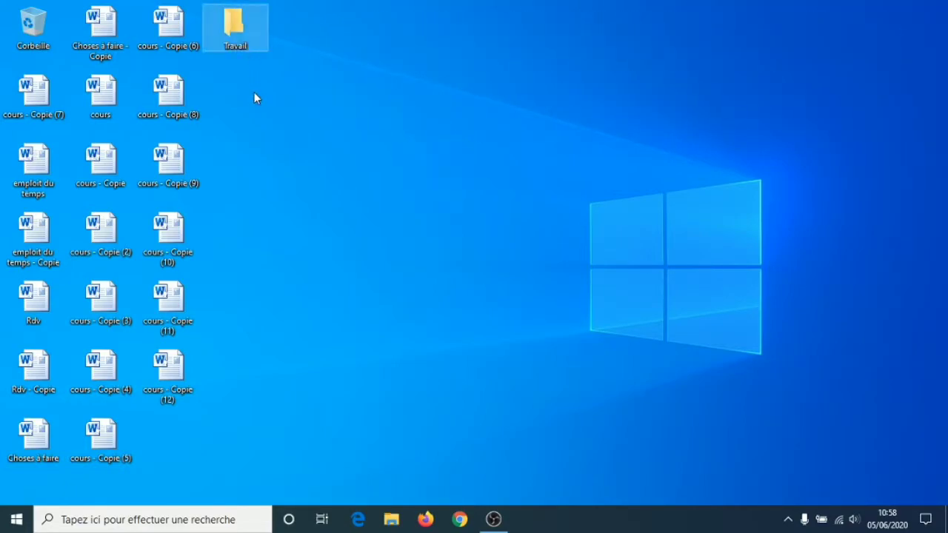
click(210, 120)
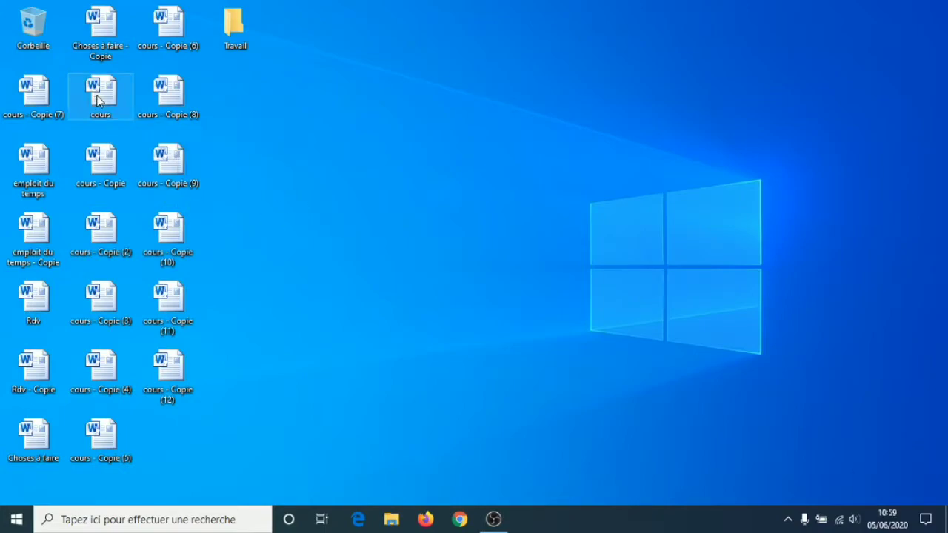
drag(98, 101, 231, 34)
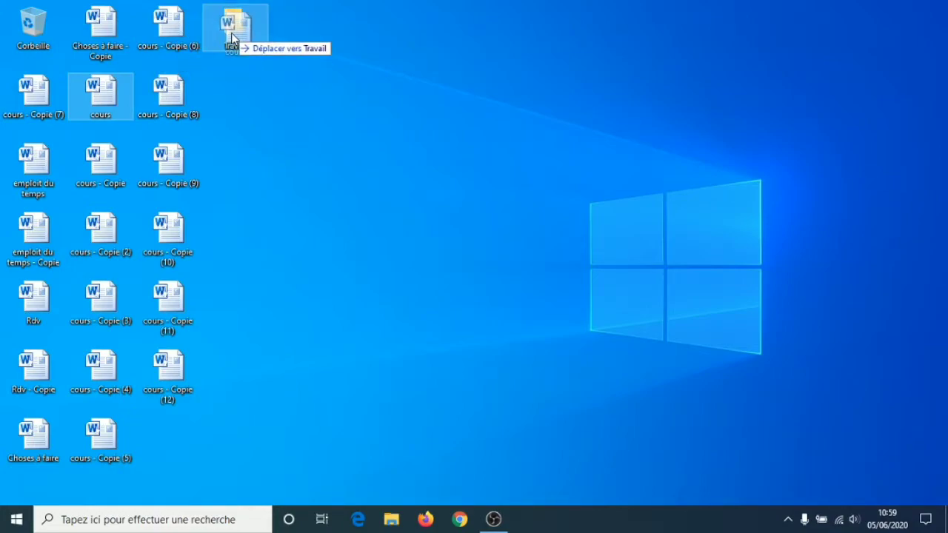
drag(232, 39, 232, 30)
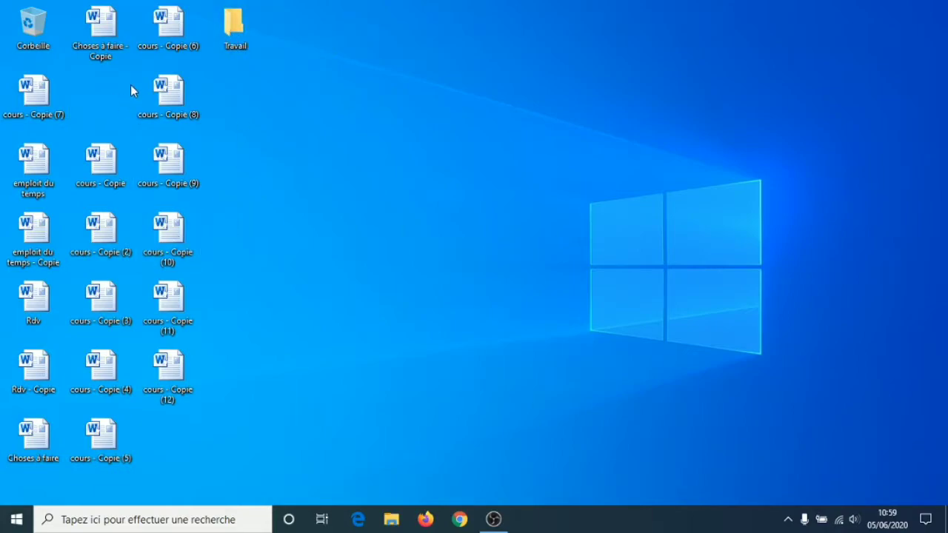
Open the Travail folder and create a subfolder named Emploit du temps in it.
double_click(229, 34)
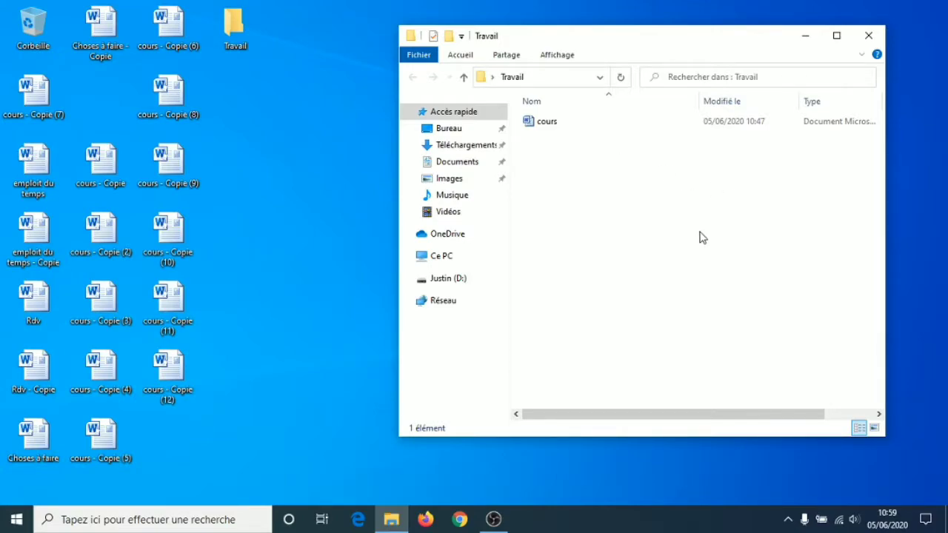
right_click(627, 194)
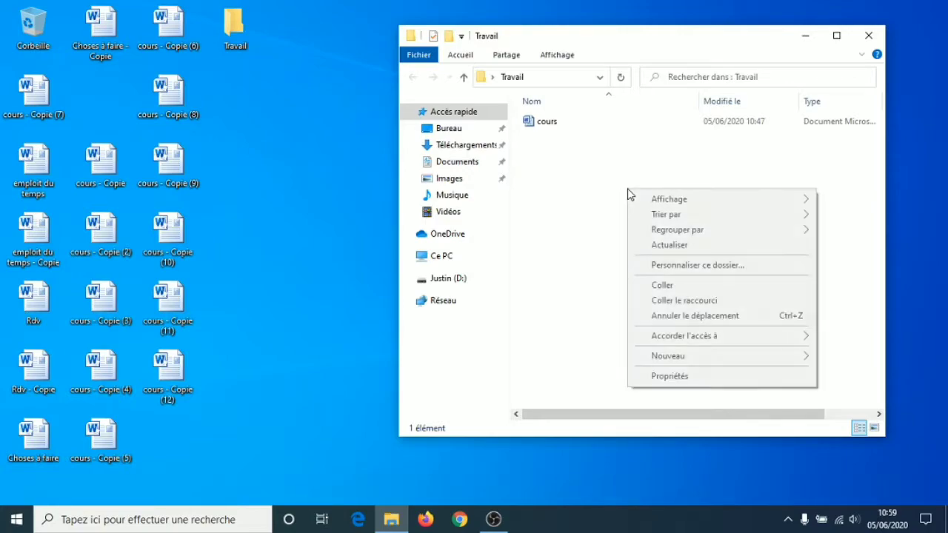
mouse_move(669, 363)
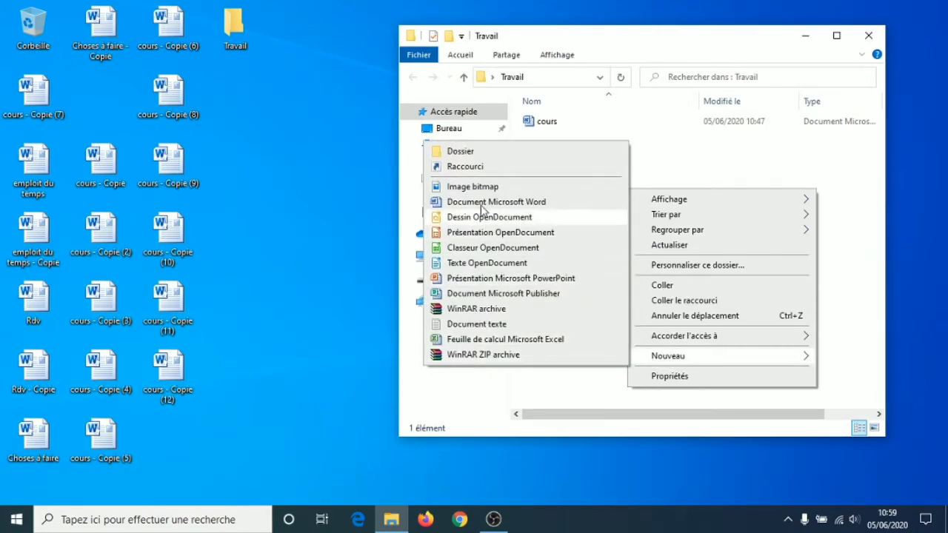
click(467, 151)
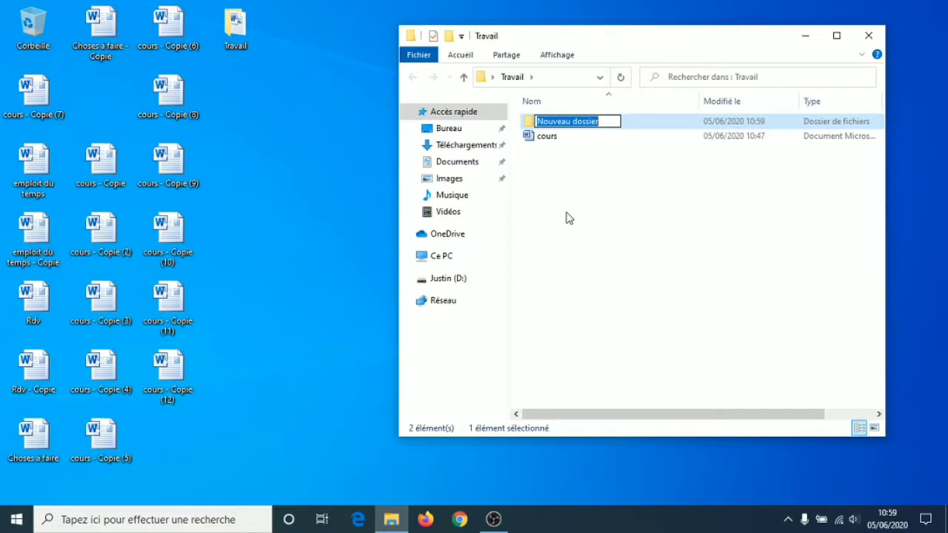
text(E)
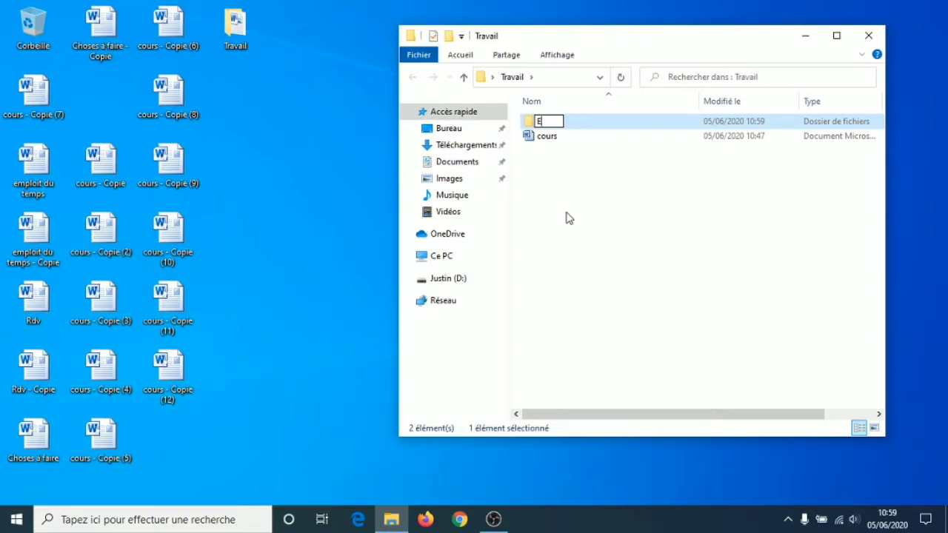
text(mploit )
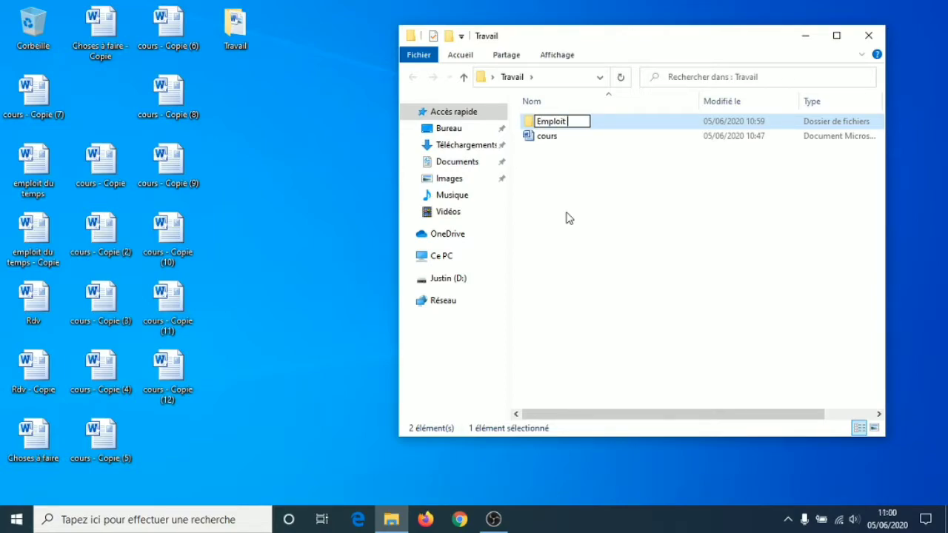
text(du temps)
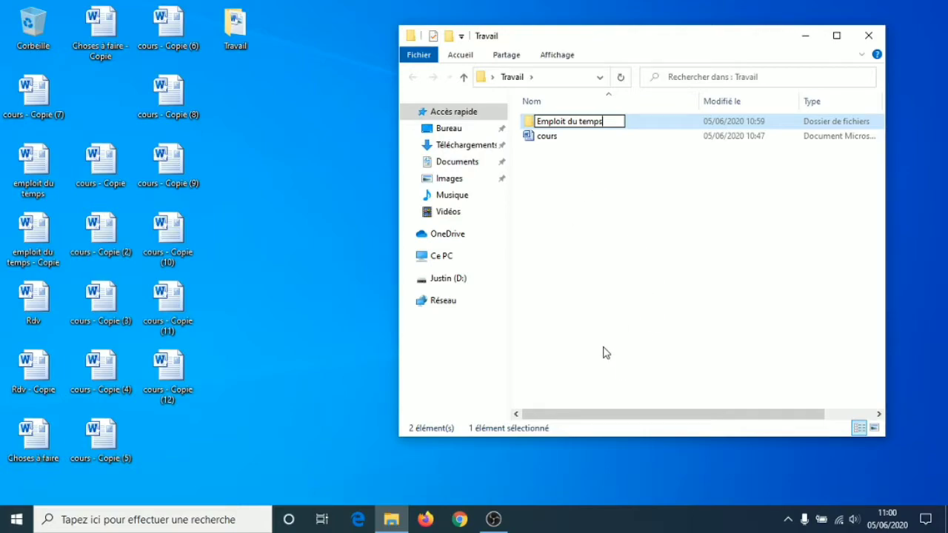
key(Return)
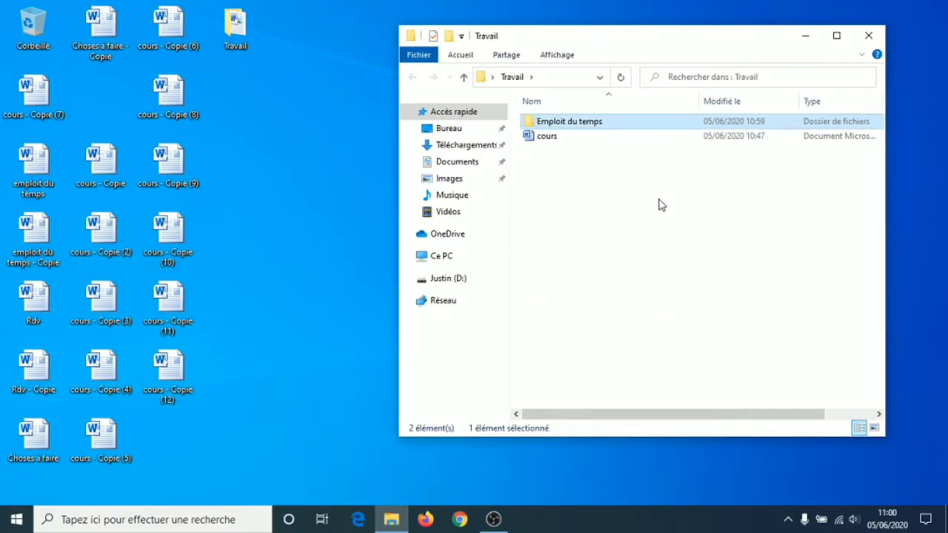
click(649, 205)
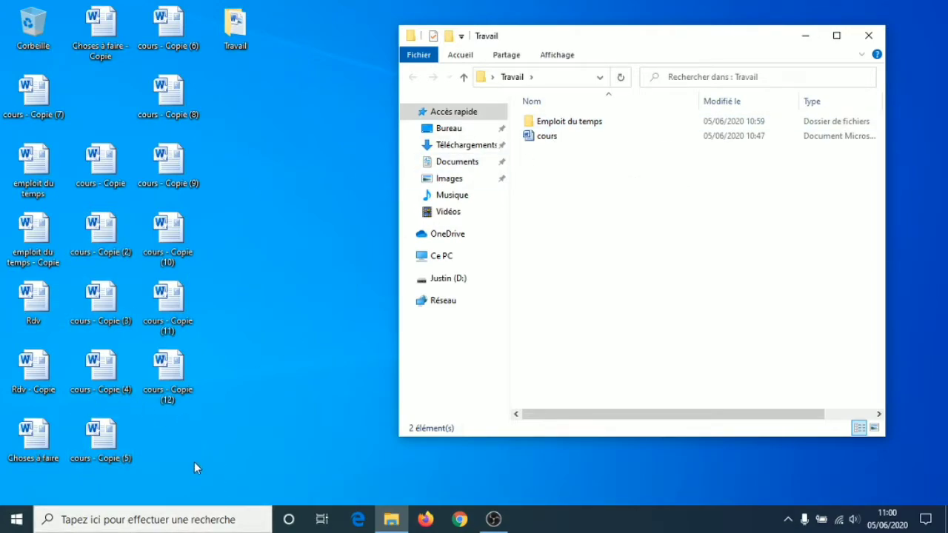
Move the emploit du temps document from the desktop into the Emploit du temps subfolder and open that subfolder.
drag(42, 178, 587, 121)
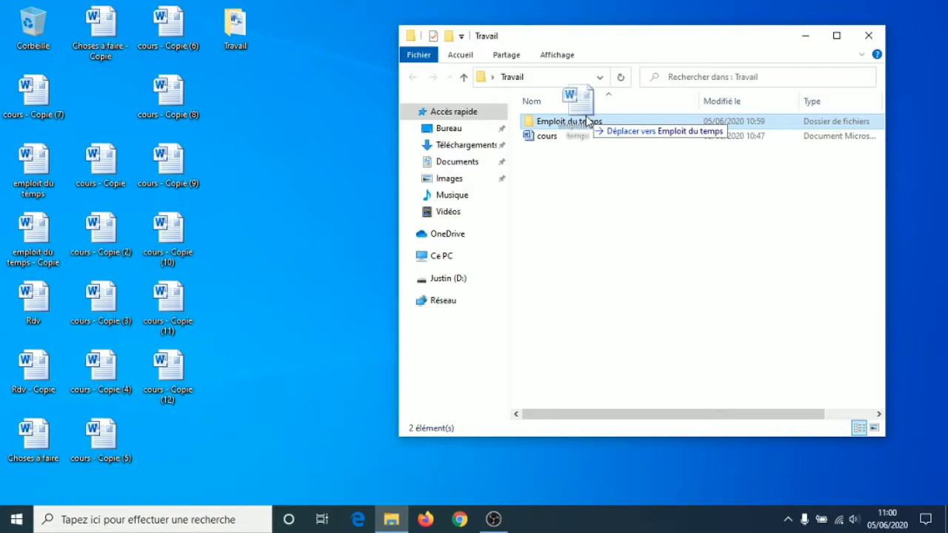
drag(586, 121, 587, 121)
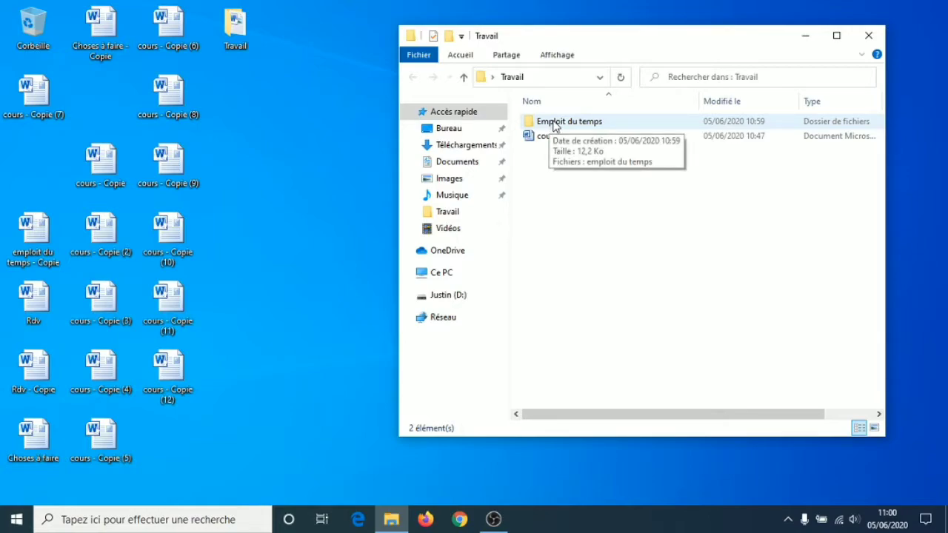
double_click(554, 123)
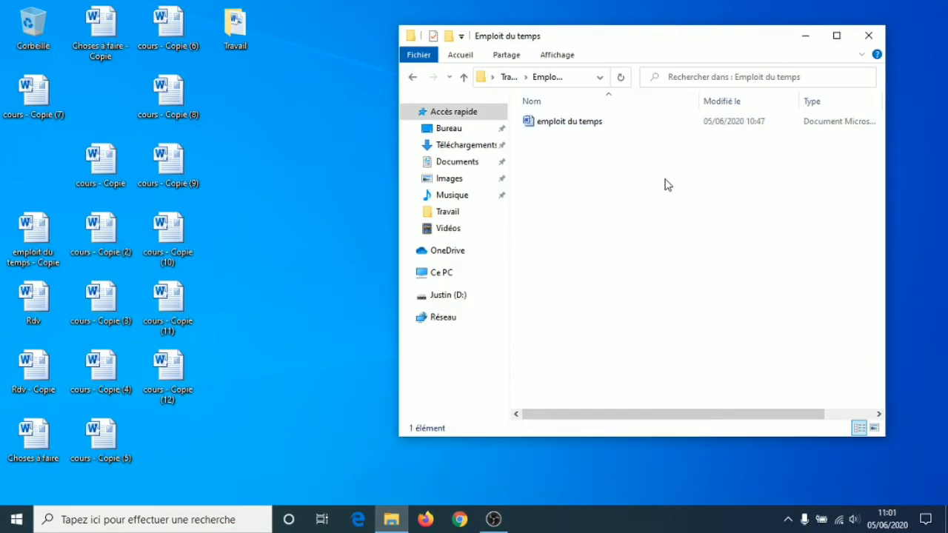
Create a folder with the default name inside Emploit du temps and delete it.
right_click(607, 205)
mouse_move(656, 376)
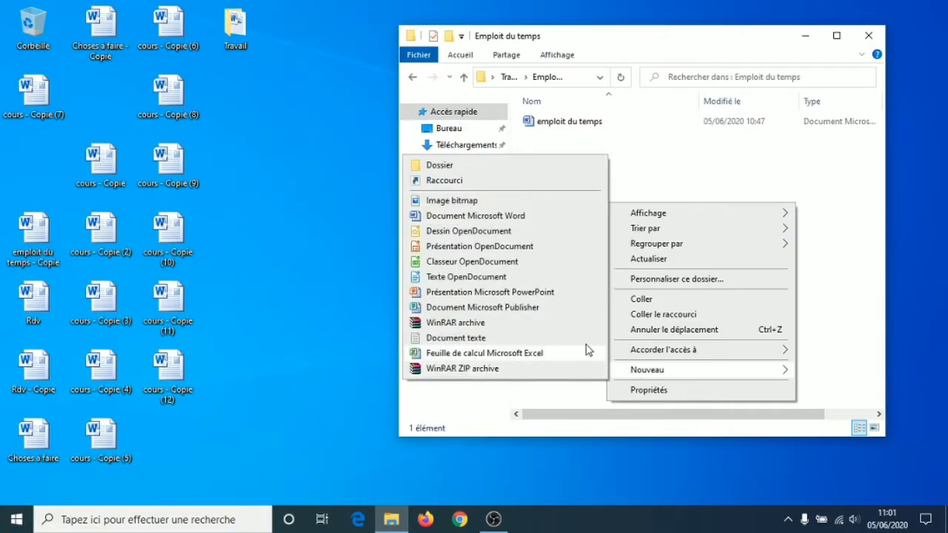
click(457, 167)
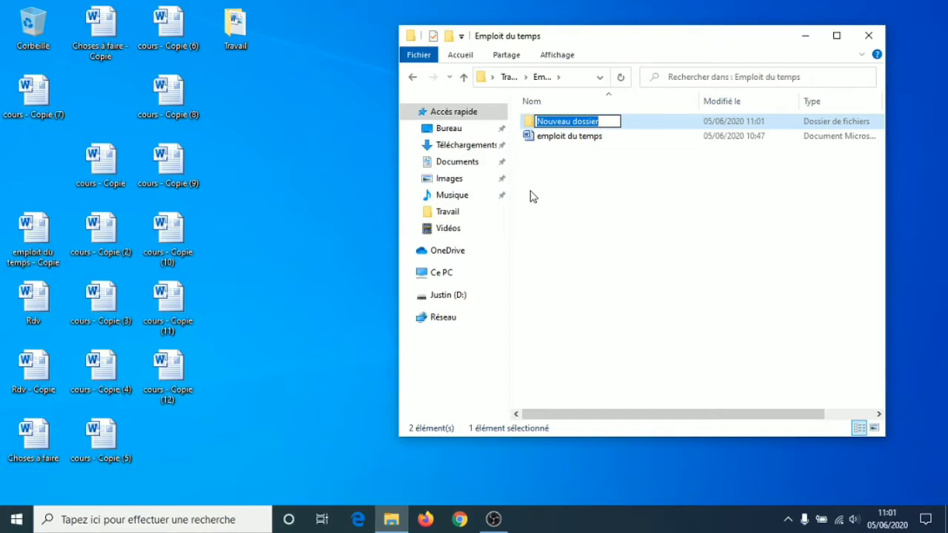
click(647, 206)
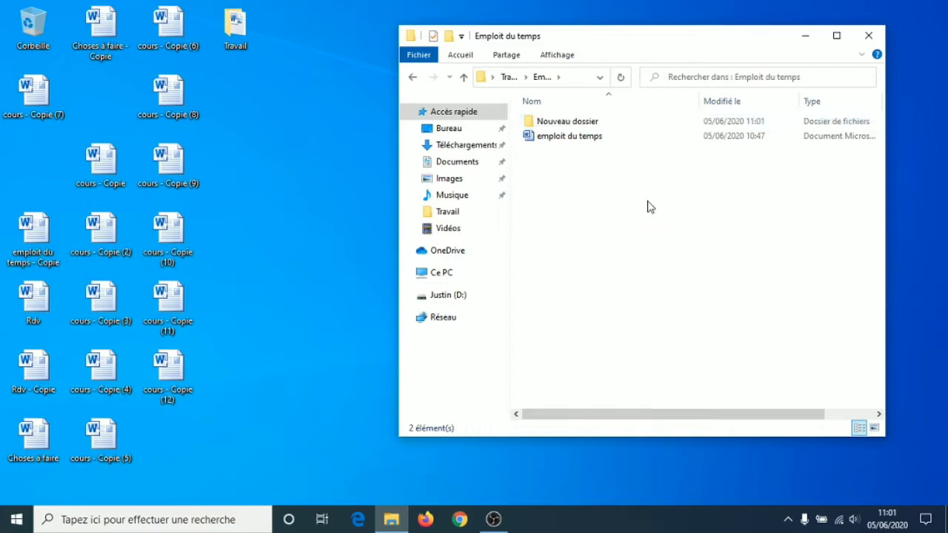
click(631, 126)
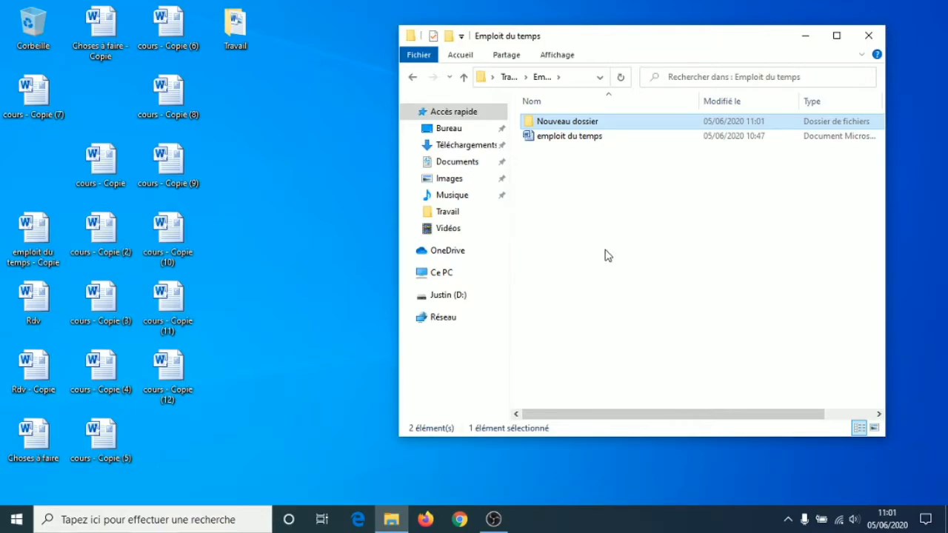
key(Delete)
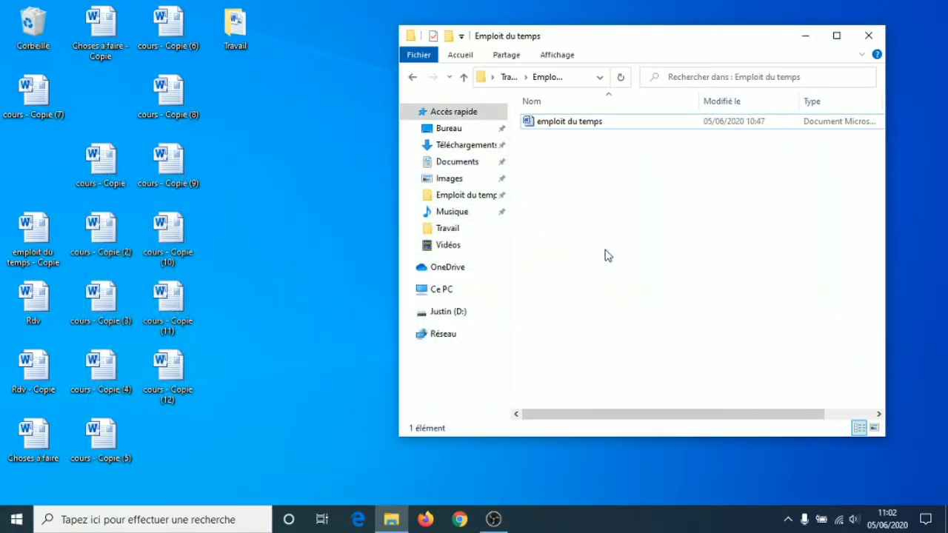
Create a second folder, again keeping the default name, inside Emploit du temps and delete it as well.
right_click(601, 192)
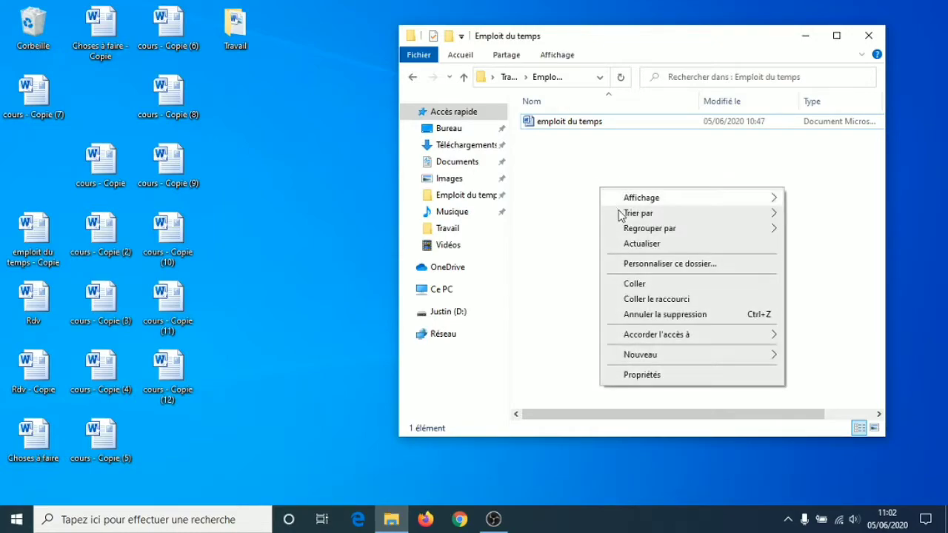
mouse_move(640, 353)
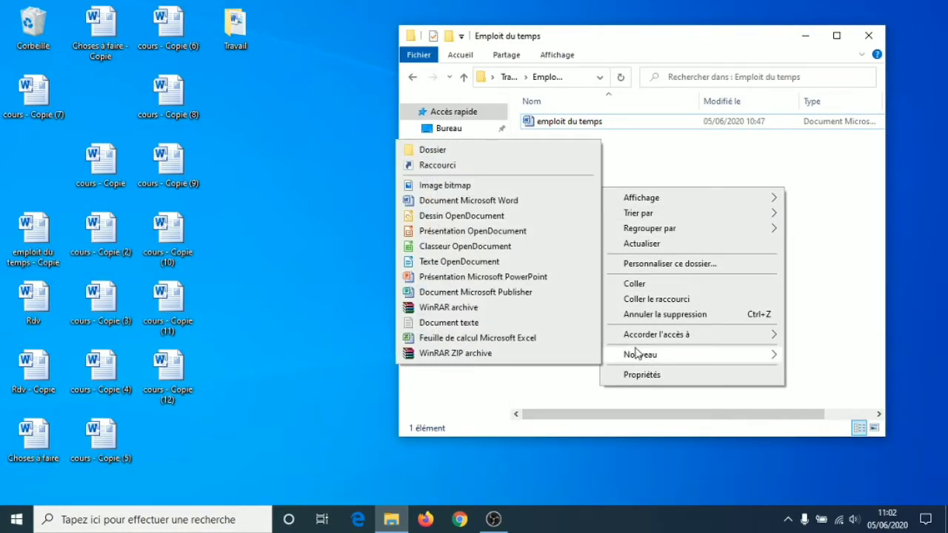
click(435, 150)
click(599, 215)
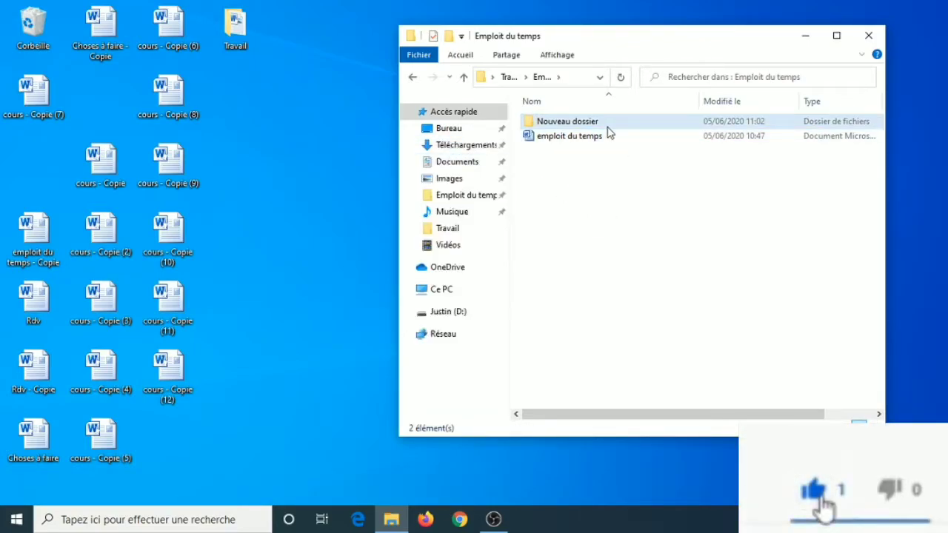
right_click(571, 128)
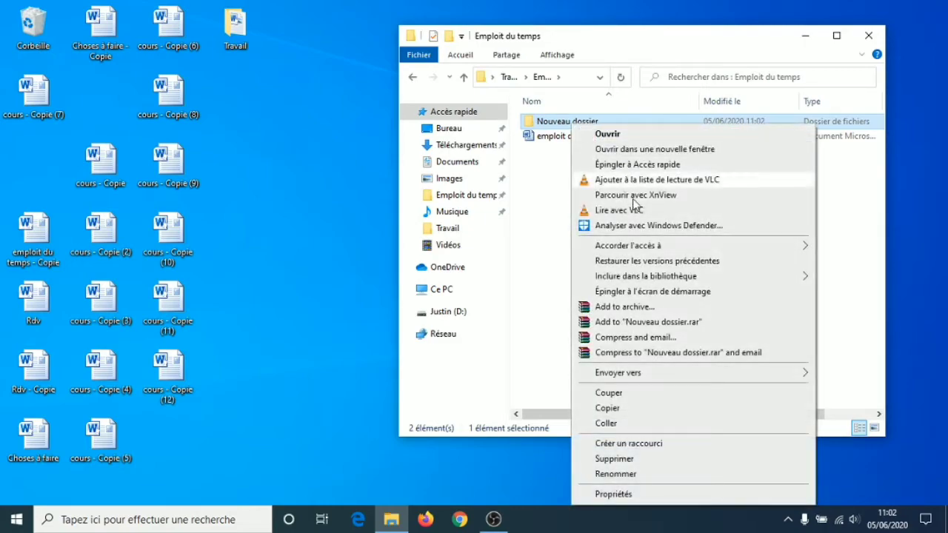
click(609, 459)
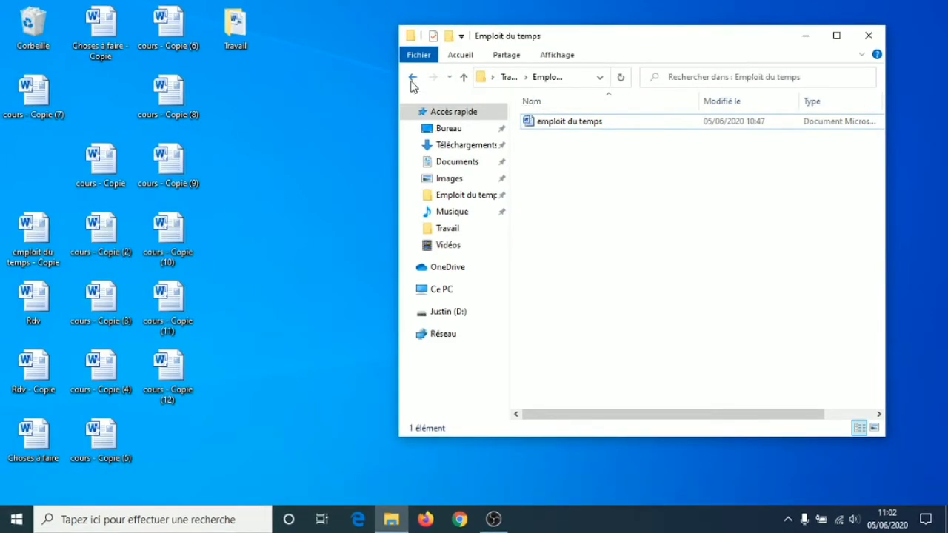
Return to the Travail folder and create a subfolder named Courssq in it.
click(413, 79)
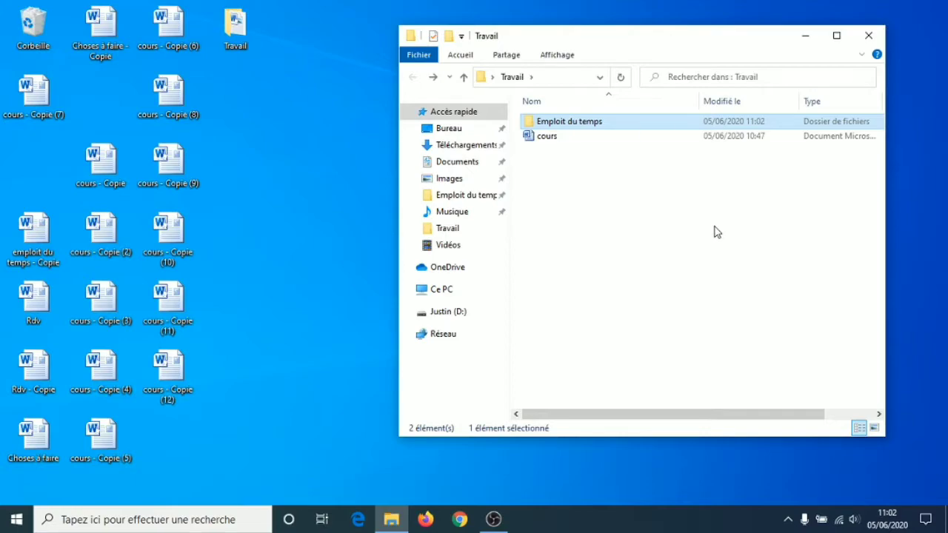
click(680, 208)
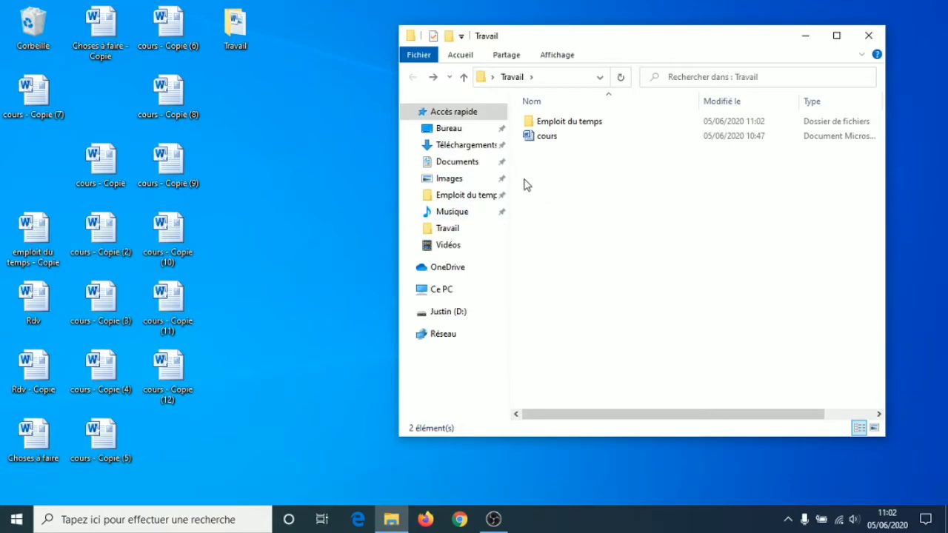
right_click(601, 173)
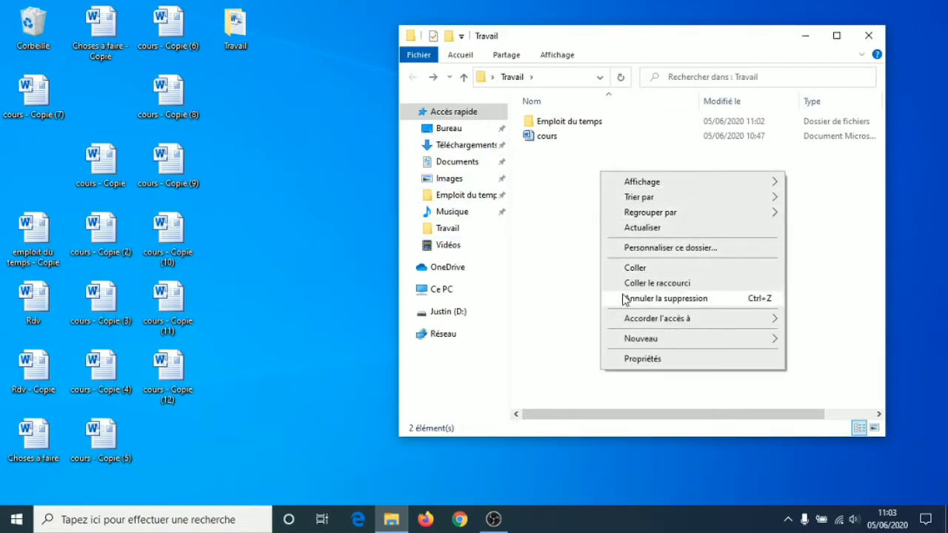
mouse_move(631, 342)
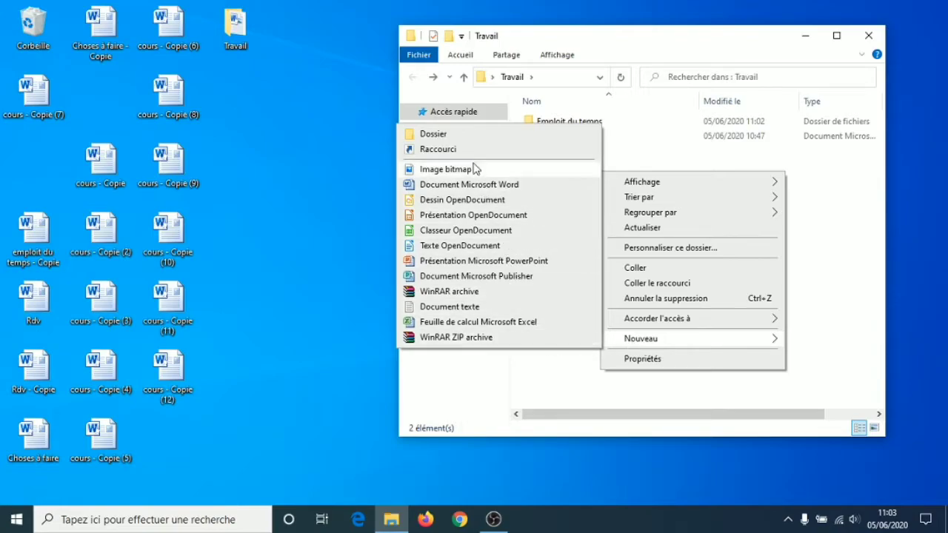
click(457, 141)
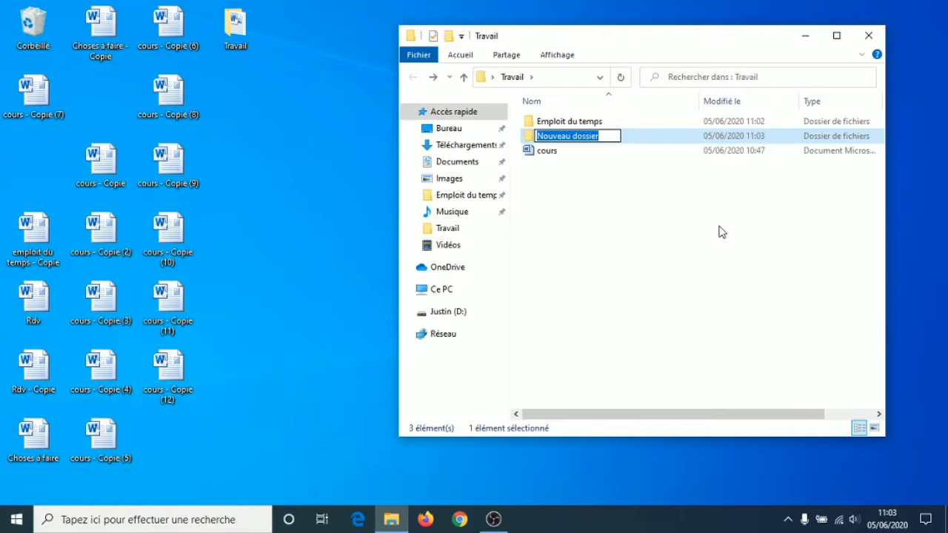
text(Cour)
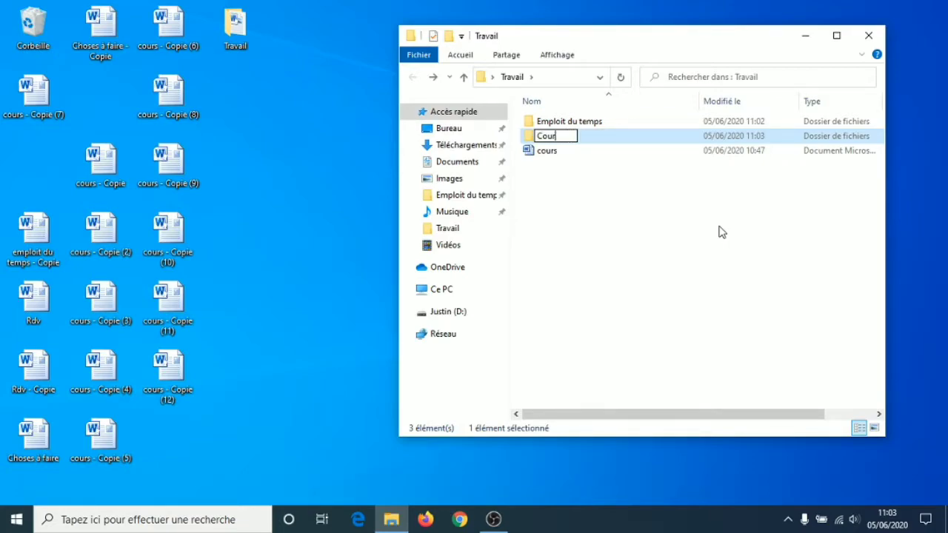
text(ssq)
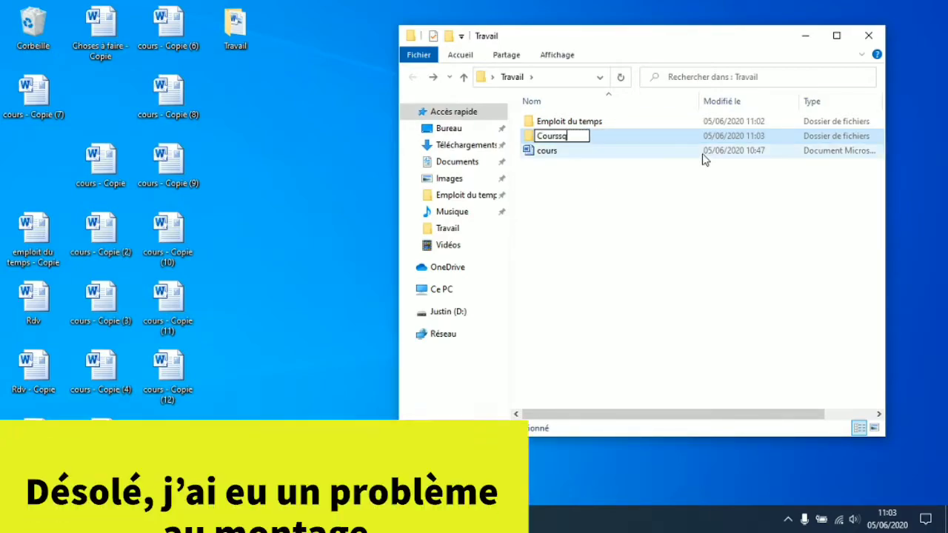
click(689, 190)
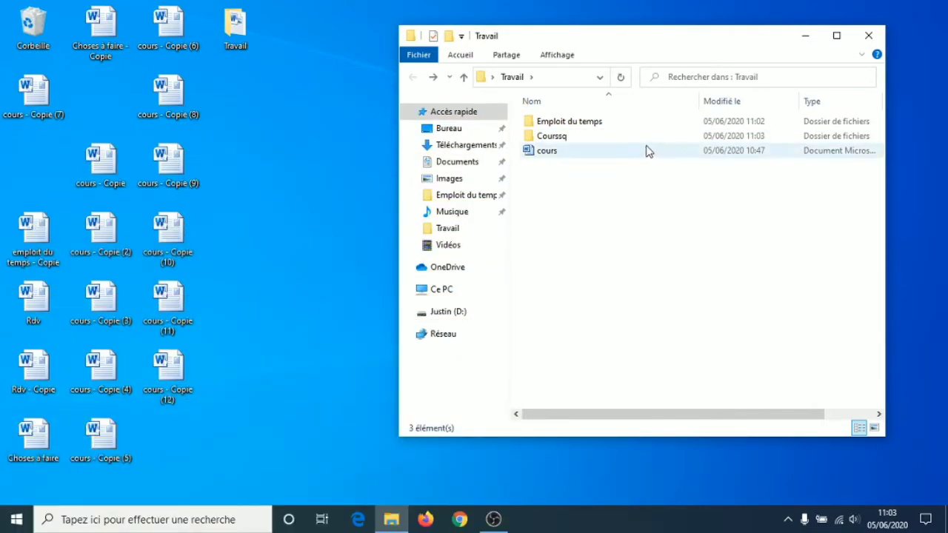
Rename the Courssq subfolder to Cours.
click(582, 143)
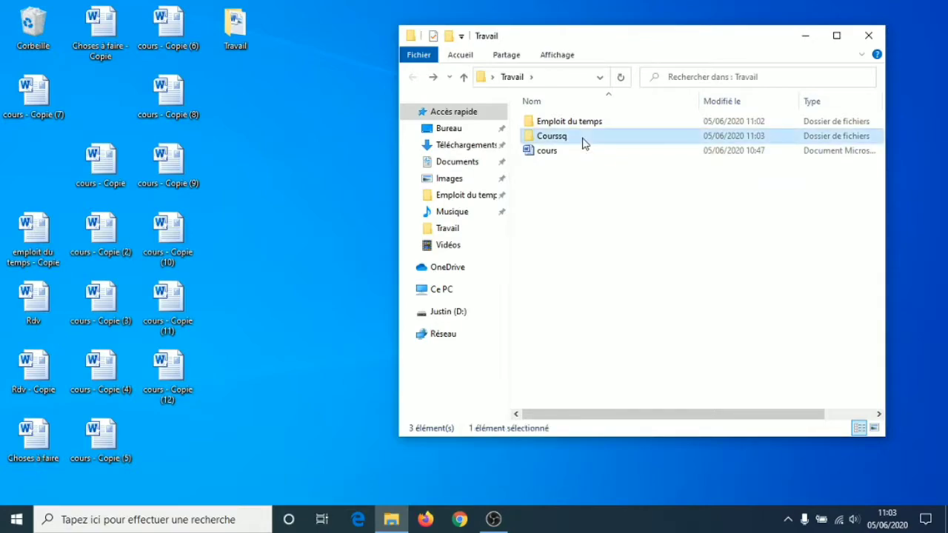
right_click(583, 143)
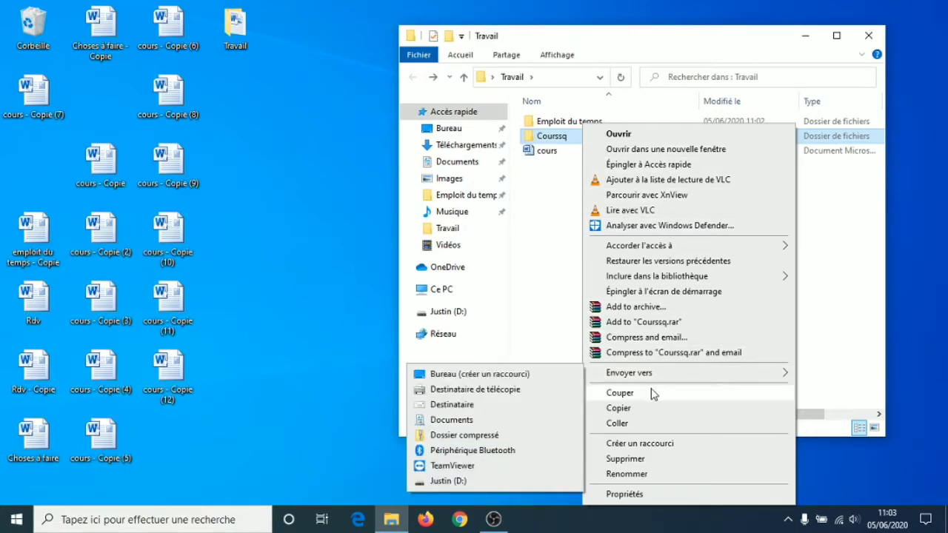
click(626, 474)
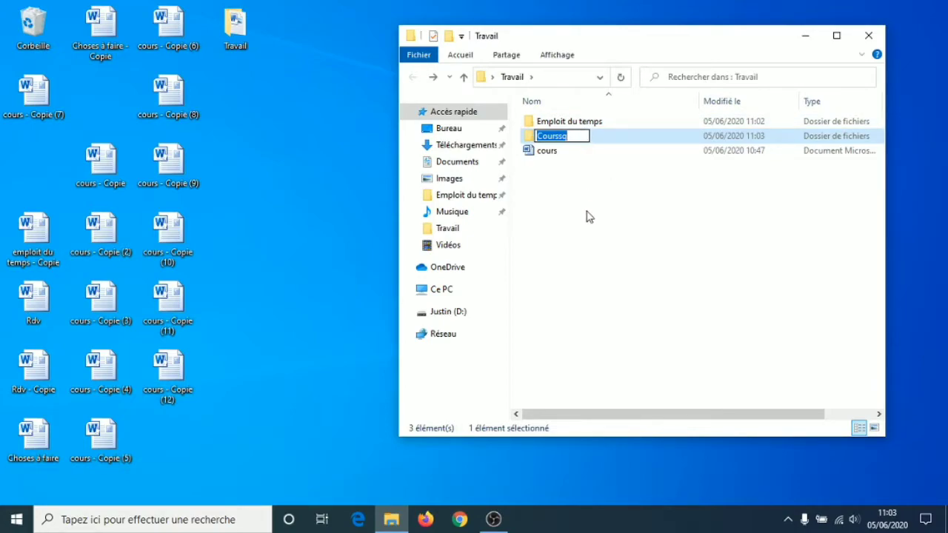
click(587, 135)
key(BackSpace)
key(BackSpace)
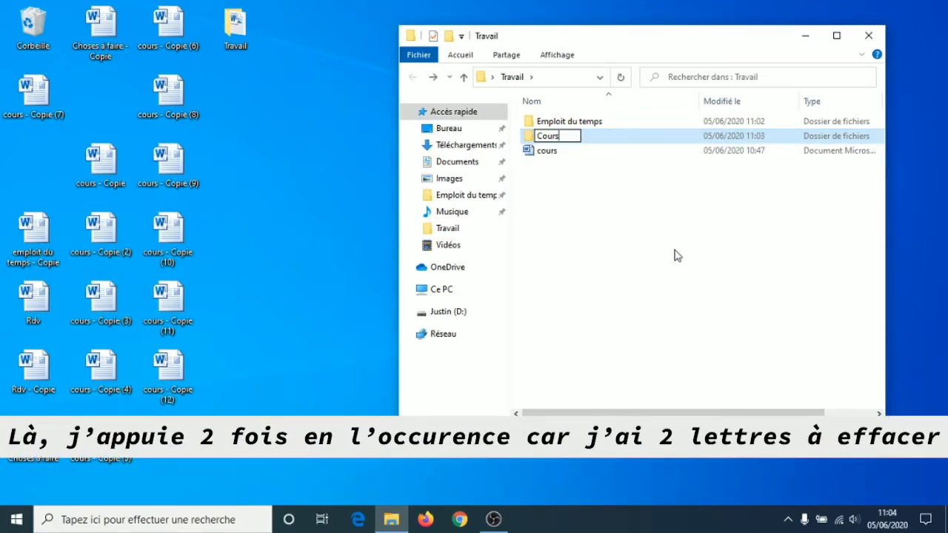
key(Return)
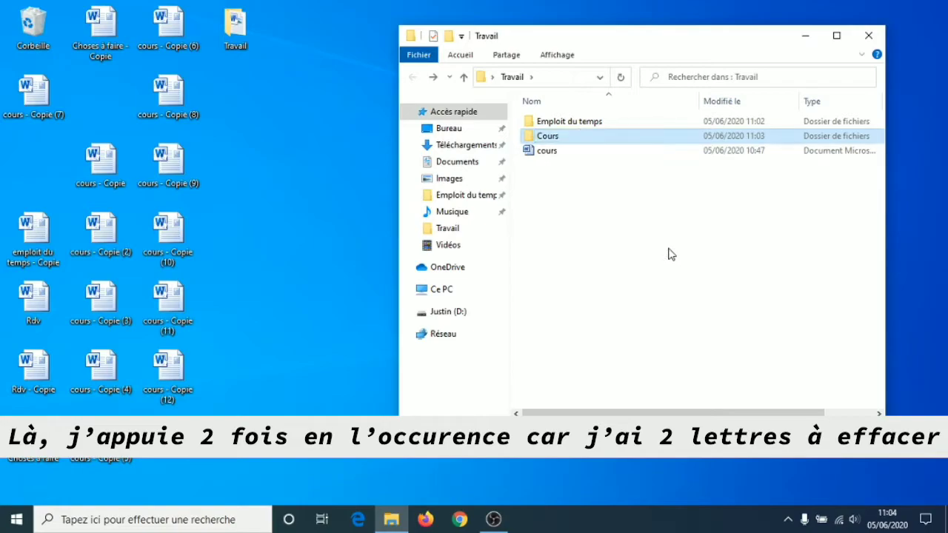
click(669, 254)
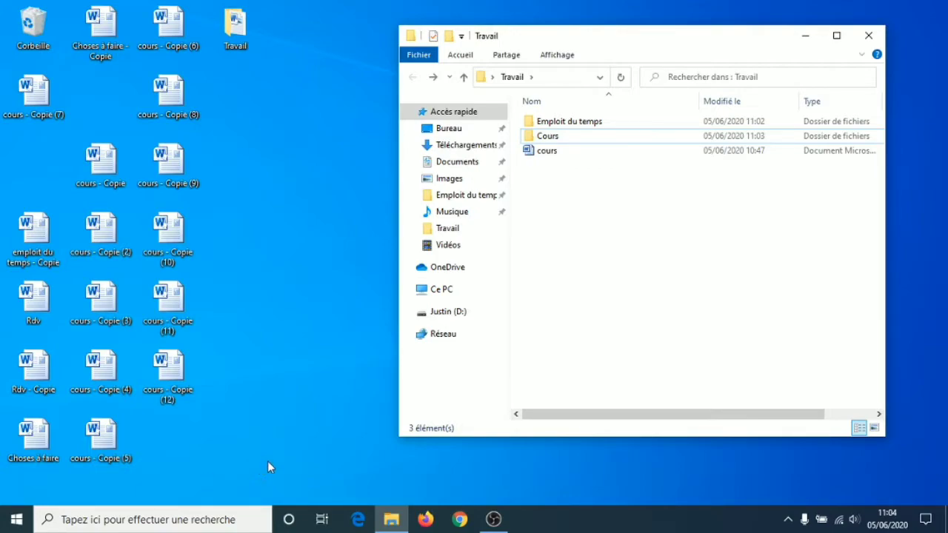
click(209, 481)
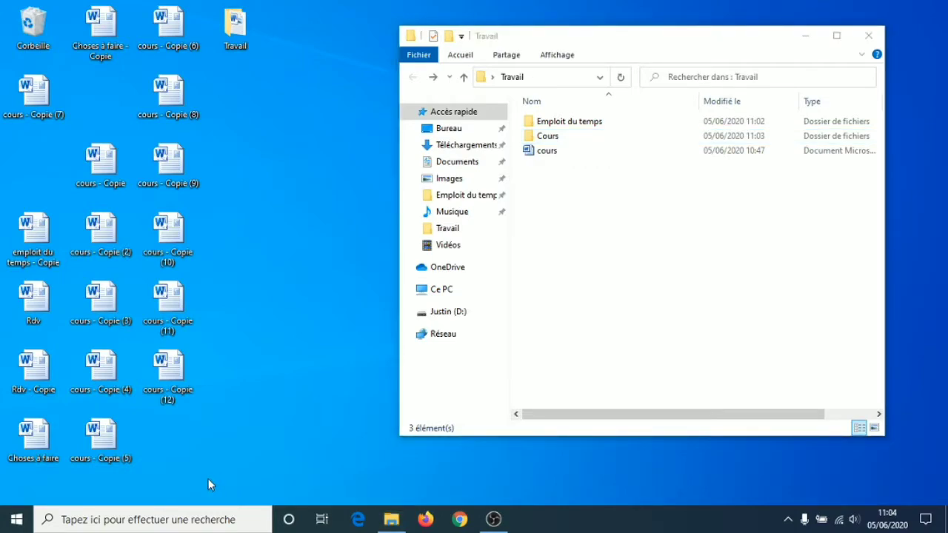
drag(207, 481, 34, 70)
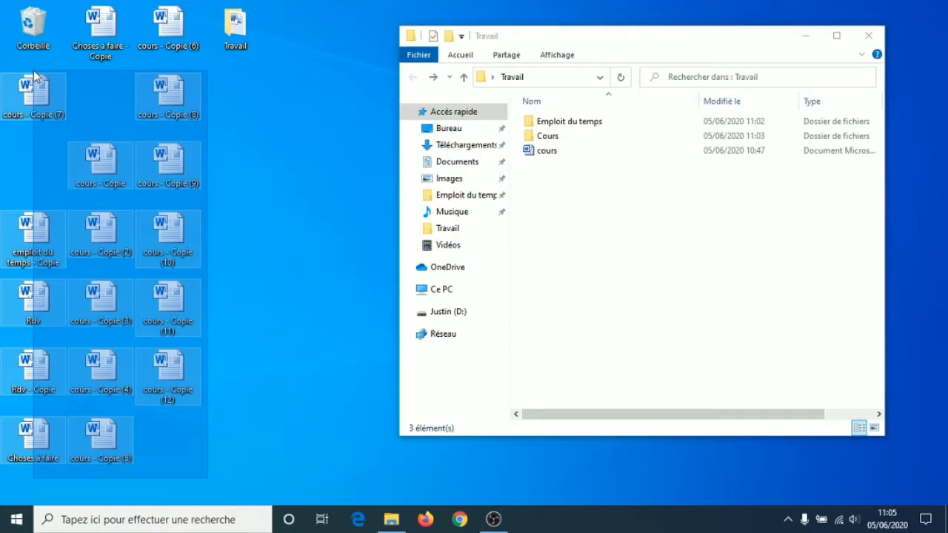
drag(33, 69, 34, 71)
drag(34, 71, 40, 123)
click(36, 111)
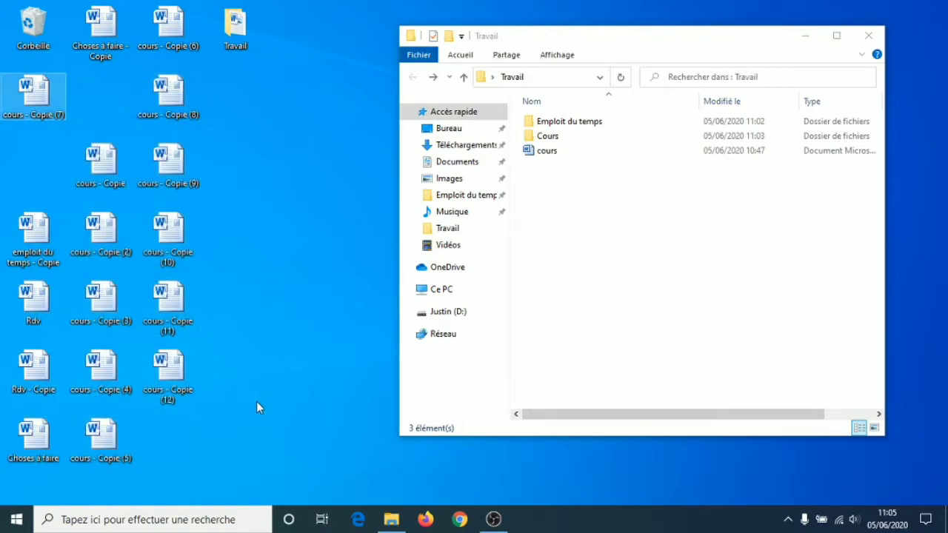
Move cours - Copie and copies (2) to (5) and (8) to (12) from the desktop into Cours, and check that folder's contents.
drag(171, 466, 116, 107)
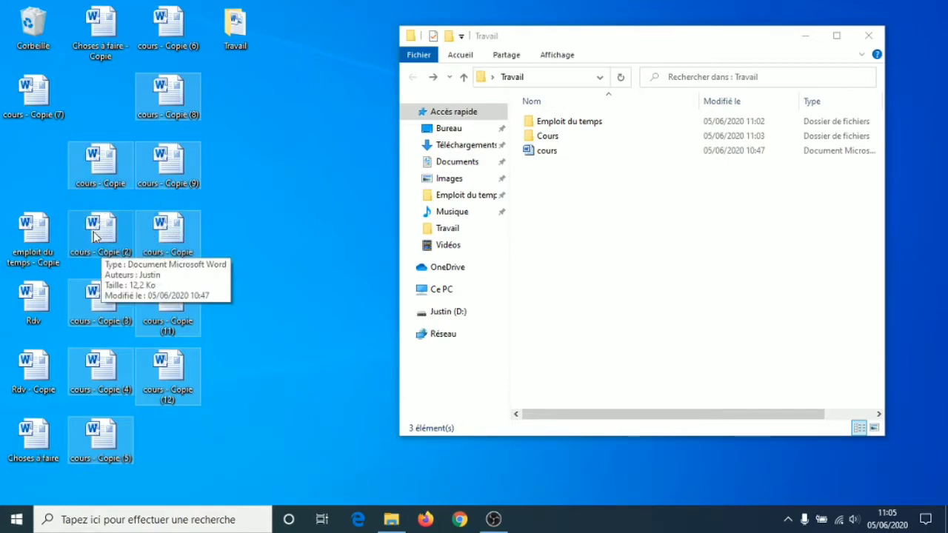
drag(93, 237, 554, 142)
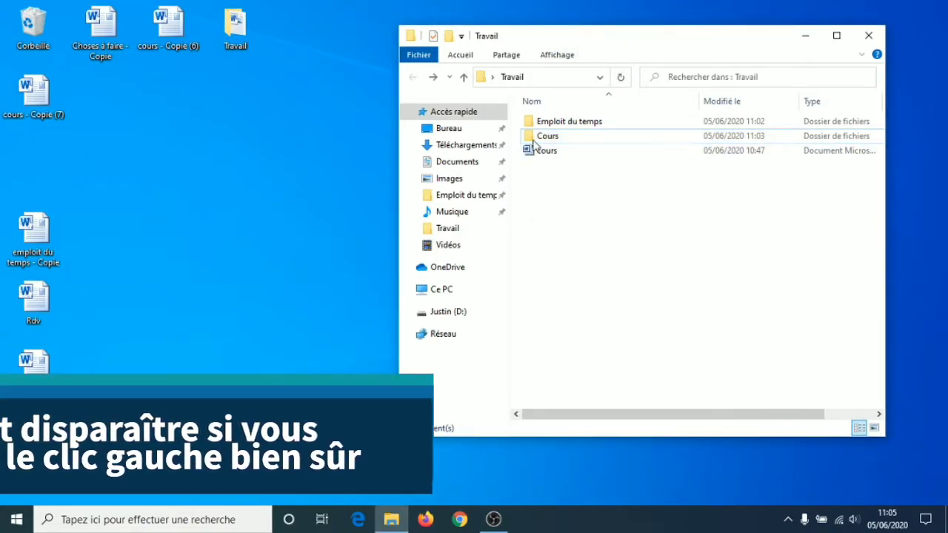
double_click(618, 139)
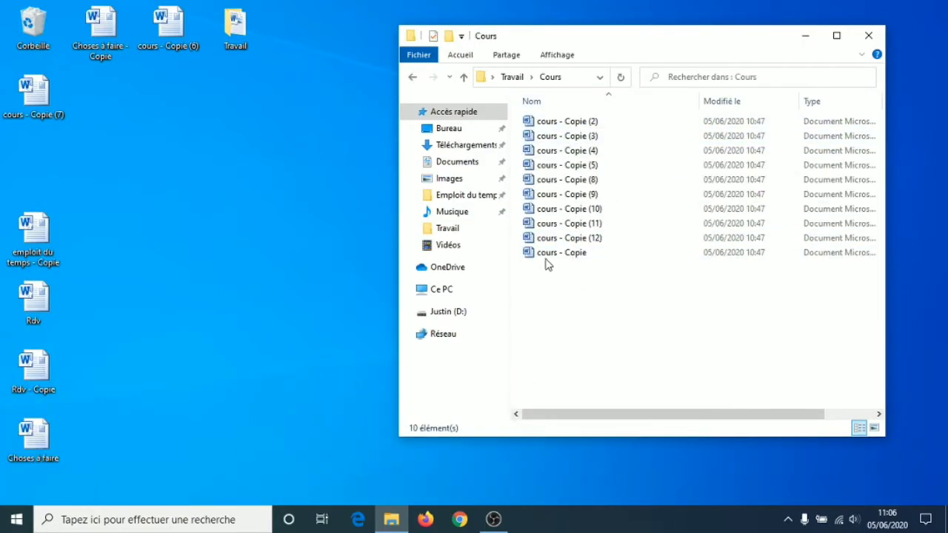
click(412, 82)
click(676, 269)
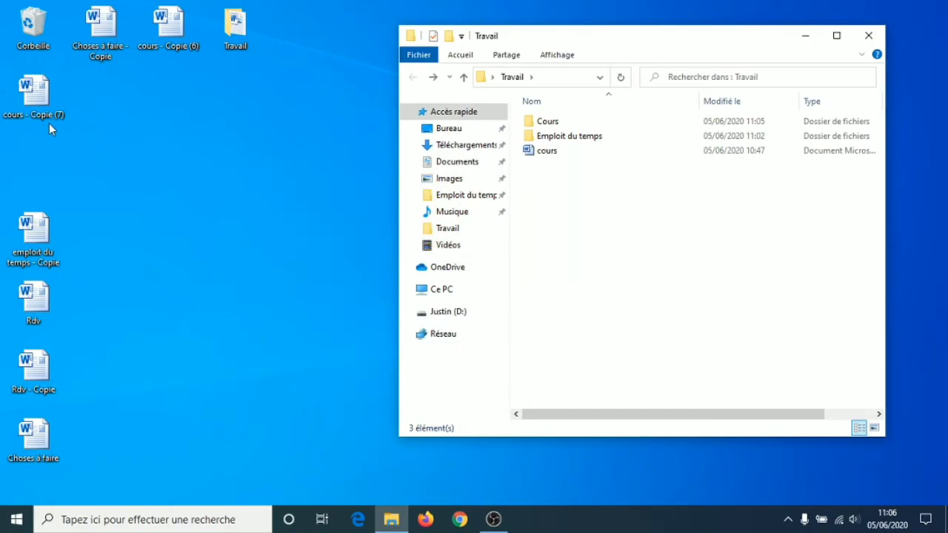
Move the remaining desktop documents cours - Copie (6) and cours - Copie (7) into the Cours subfolder.
click(34, 94)
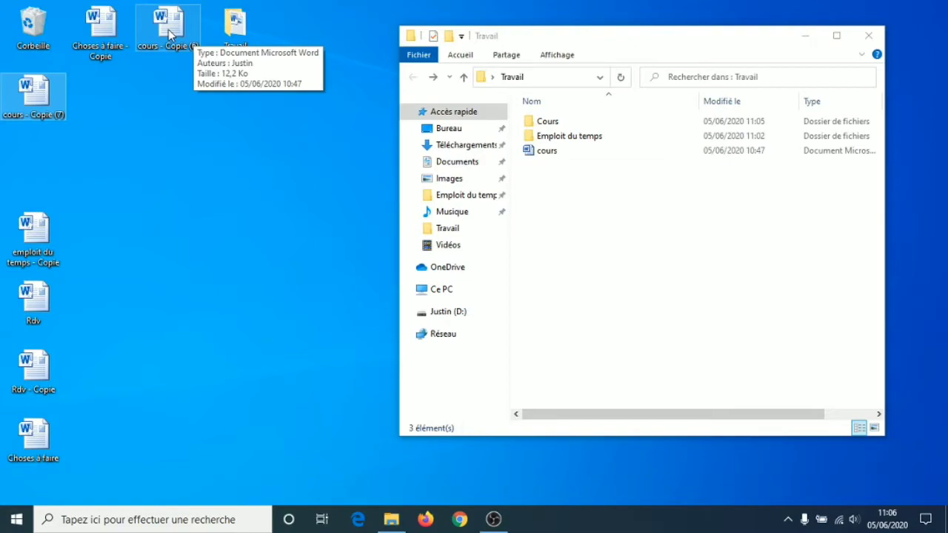
drag(169, 35, 546, 119)
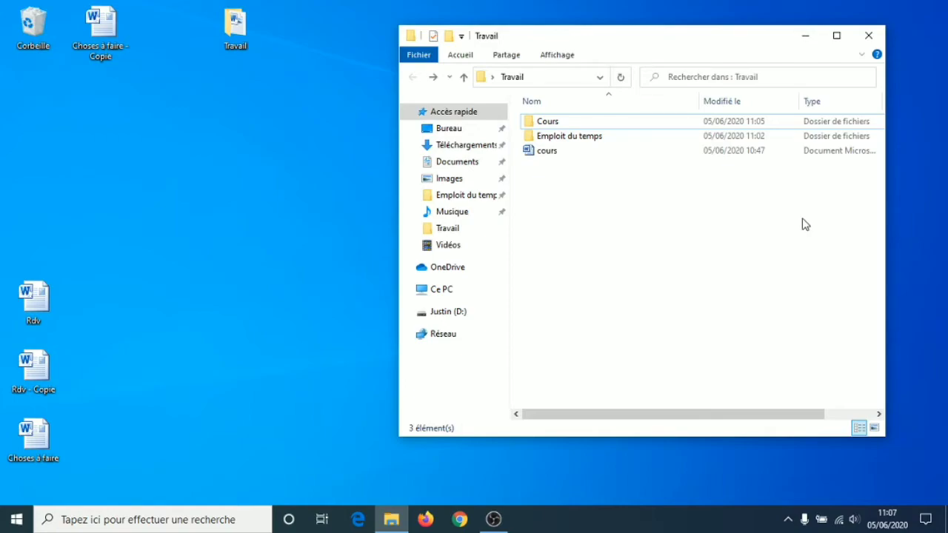
Switch to Microsoft Word and enter the sample text "hoiuhgfifhgviogehhgioetr" in the blank document.
click(16, 519)
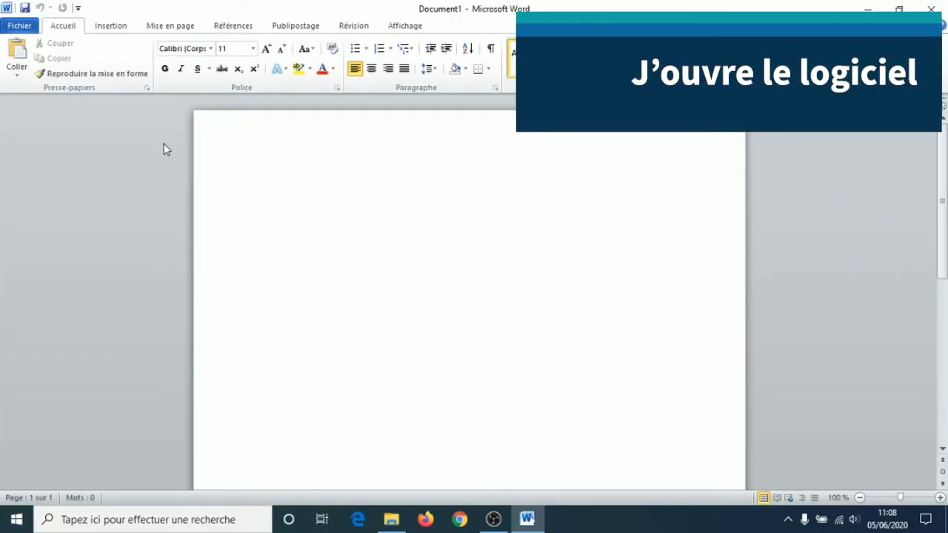
text(hoiuhgfifhgviogehhgioetr)
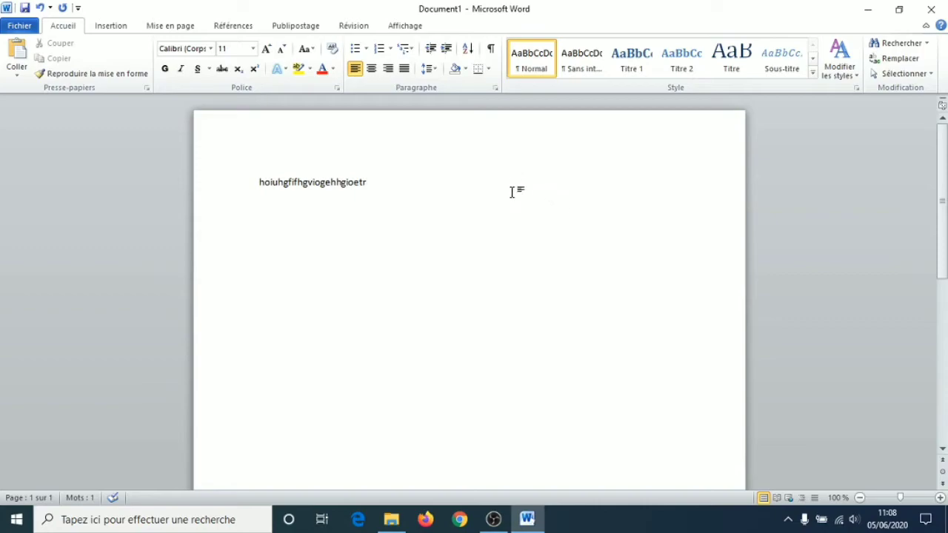
scroll(597, 260, down, 3)
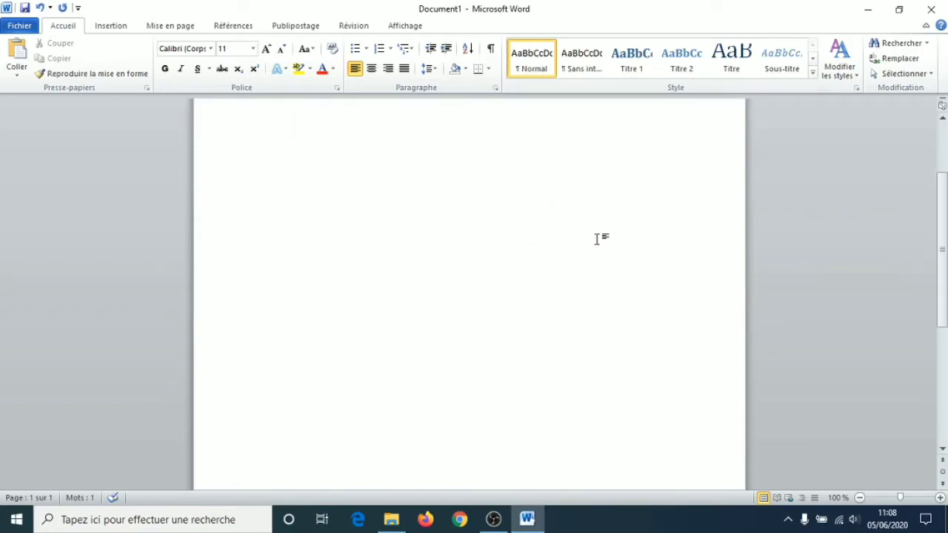
scroll(598, 239, up, 3)
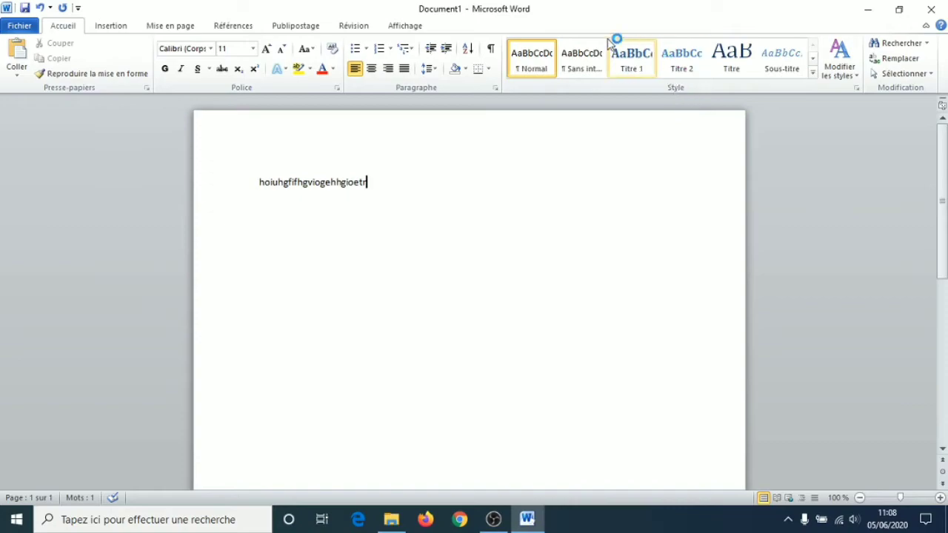
Start saving the document as a new Word file and name it Travail de cours.
click(18, 27)
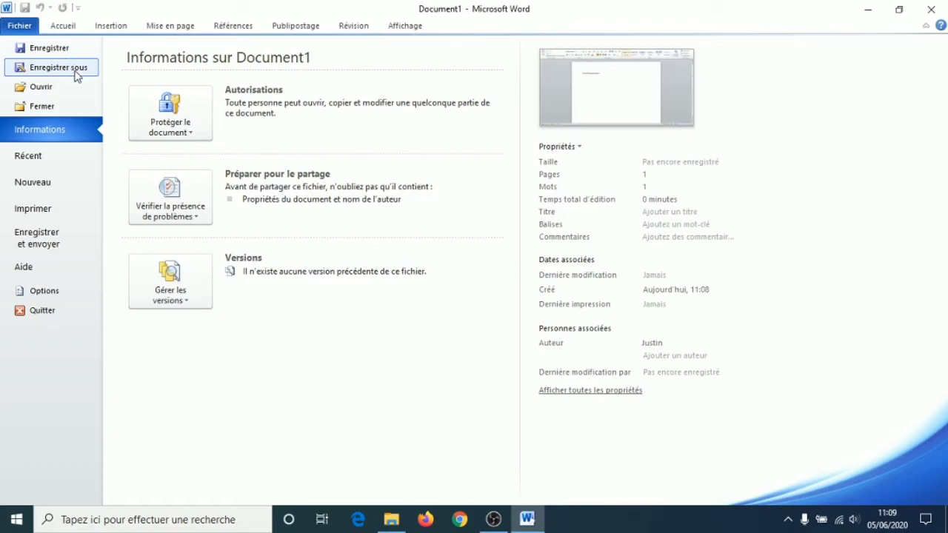
click(63, 27)
click(19, 26)
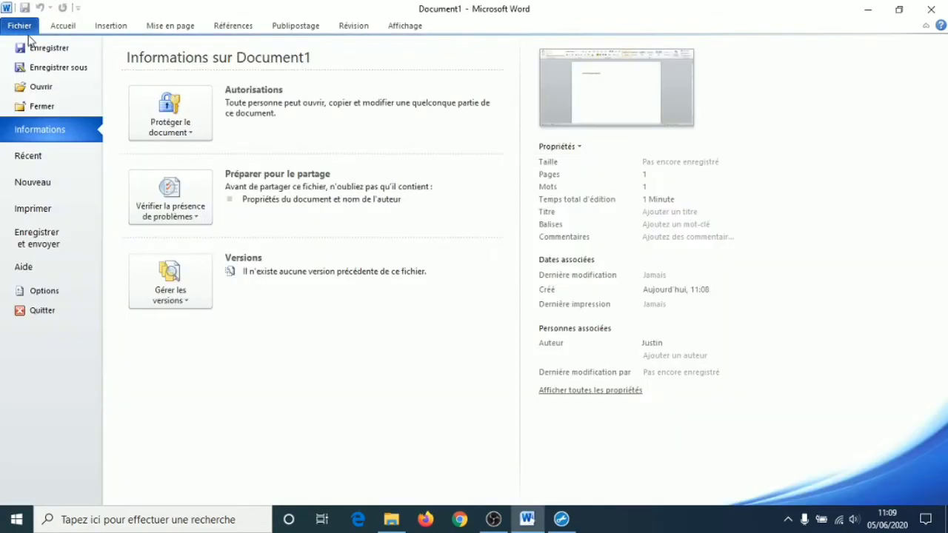
click(35, 73)
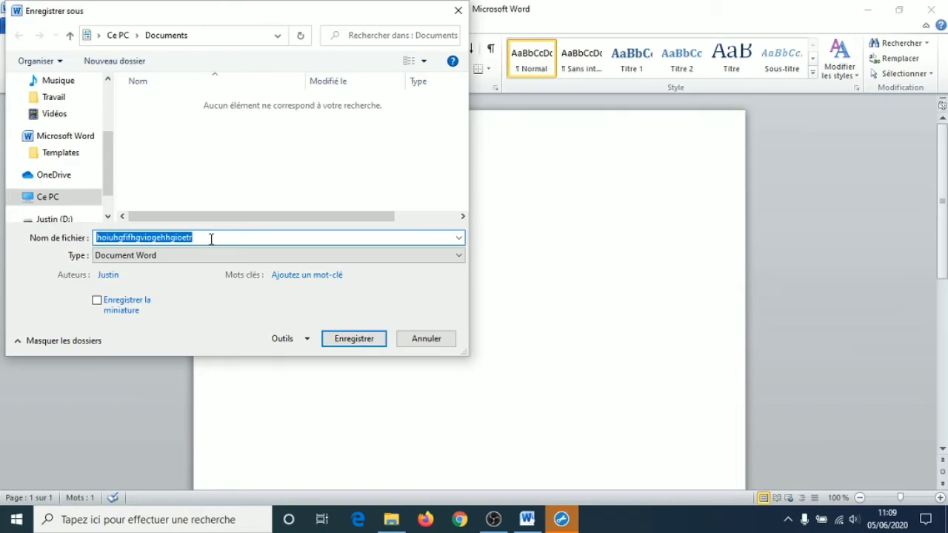
key(BackSpace)
text(Travai)
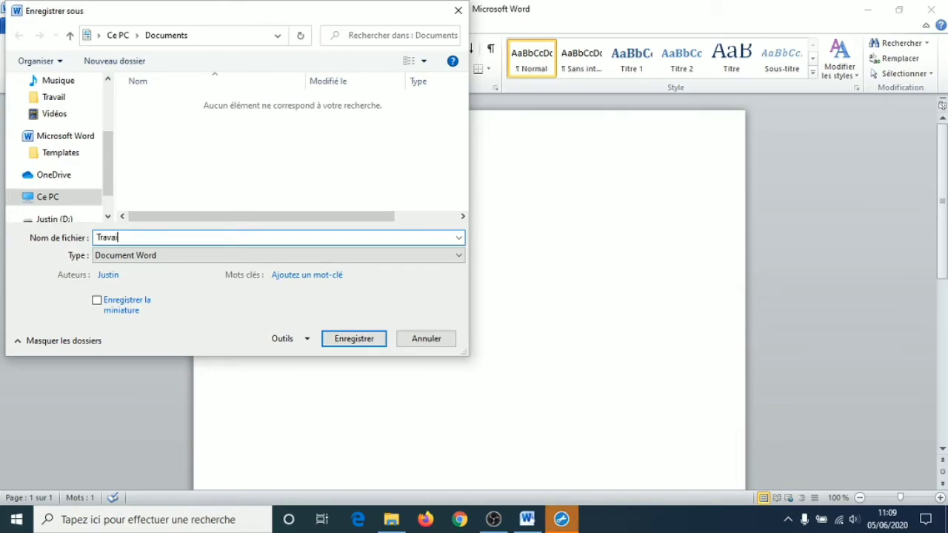
text(l de cours)
Set the save location to Bureau and compare its listed contents with the actual desktop.
scroll(74, 180, down, 1)
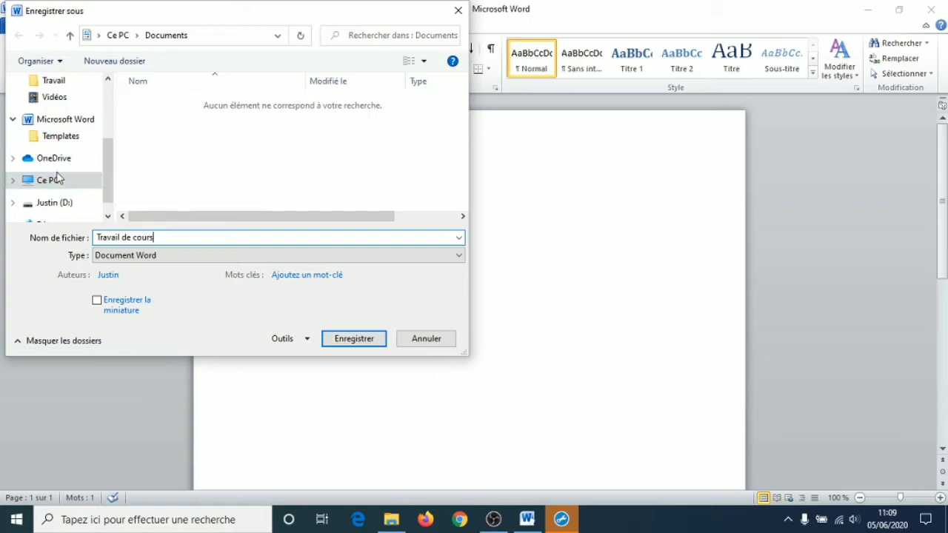
scroll(72, 152, up, 2)
scroll(47, 131, down, 3)
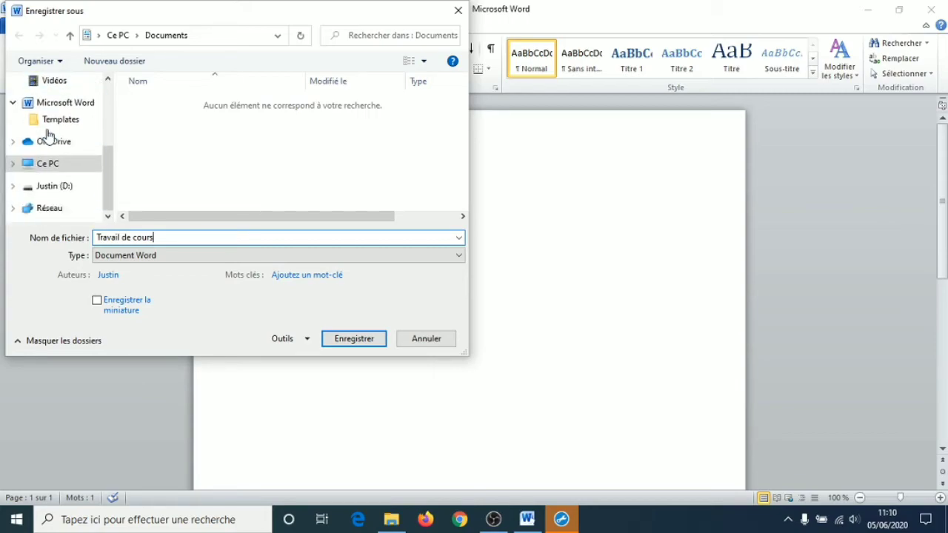
scroll(47, 138, up, 3)
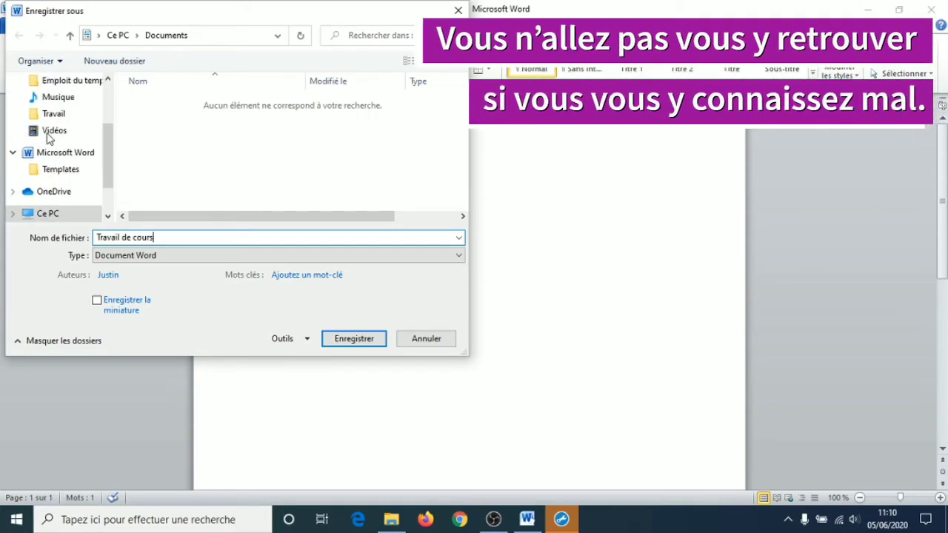
scroll(46, 137, up, 1)
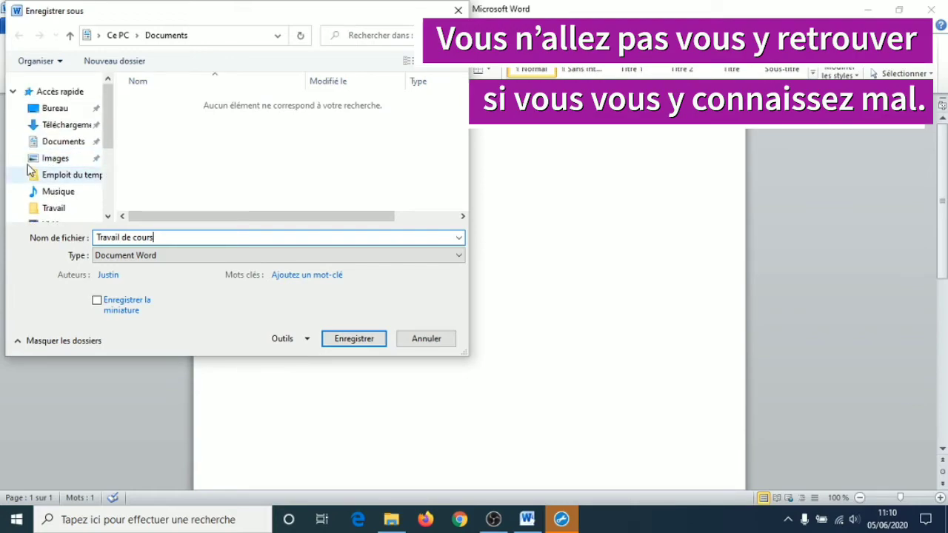
click(57, 109)
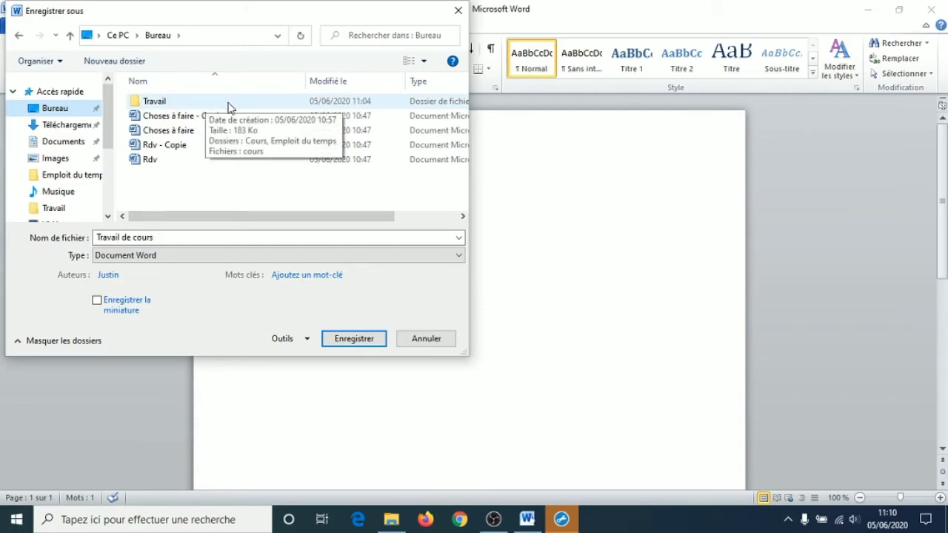
key(super+d)
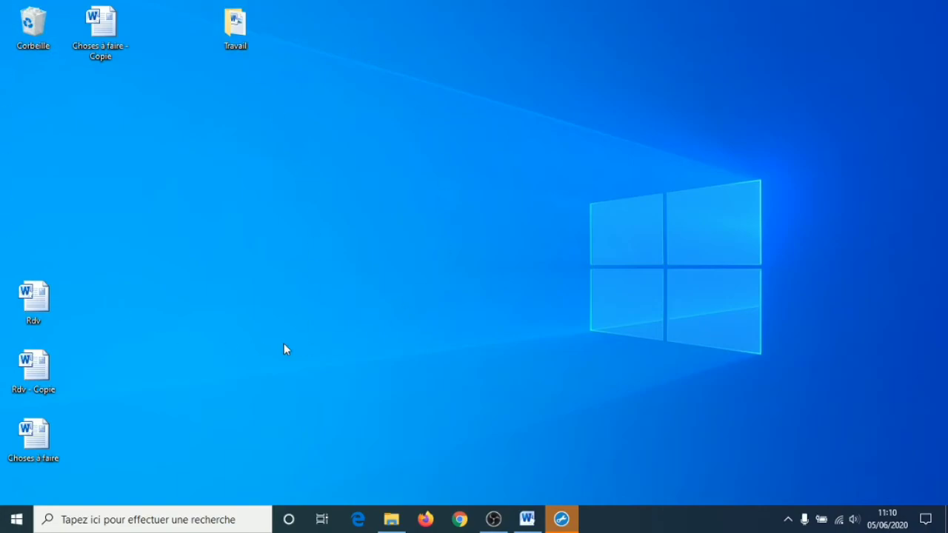
click(527, 518)
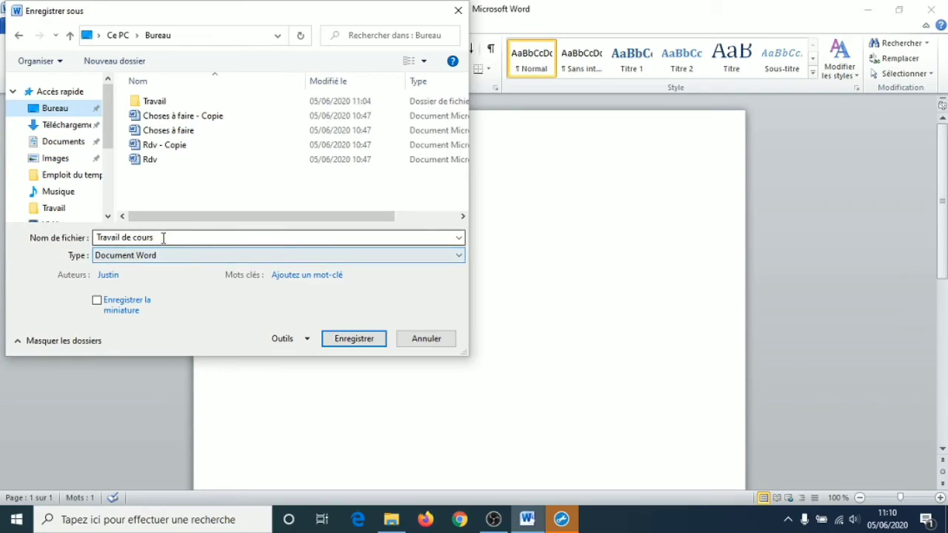
double_click(167, 103)
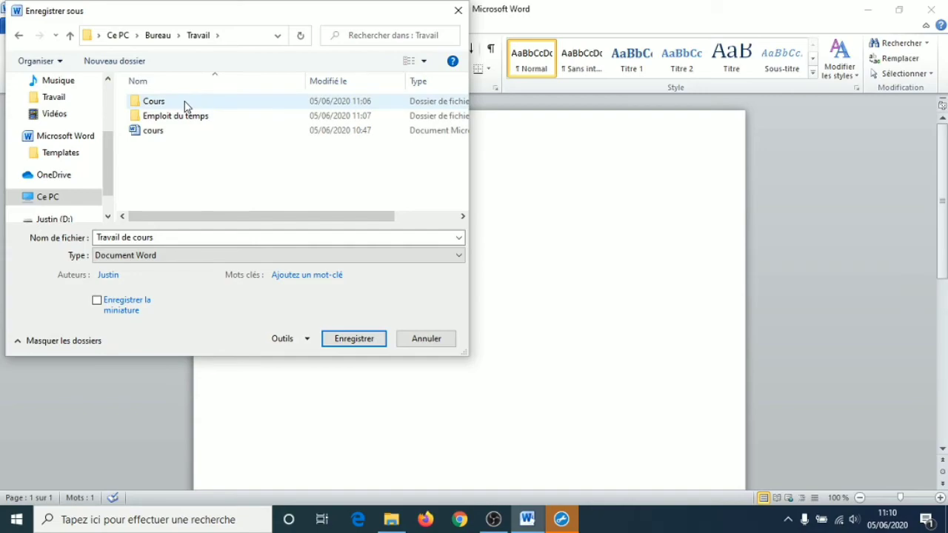
double_click(159, 101)
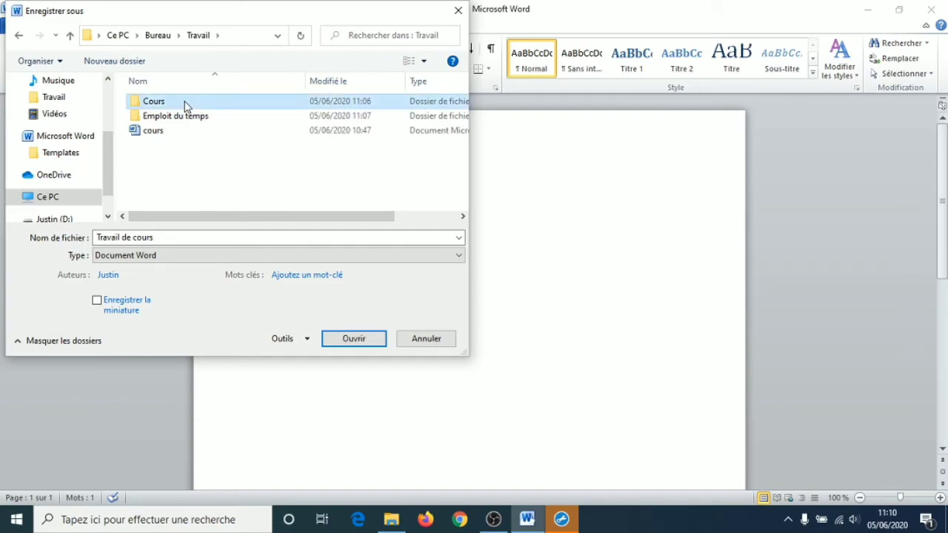
scroll(282, 141, down, 1)
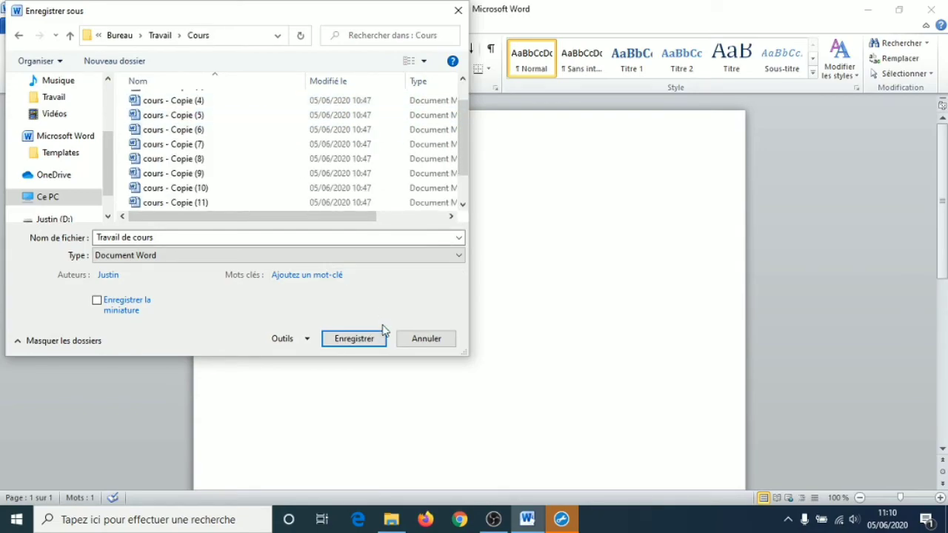
click(20, 36)
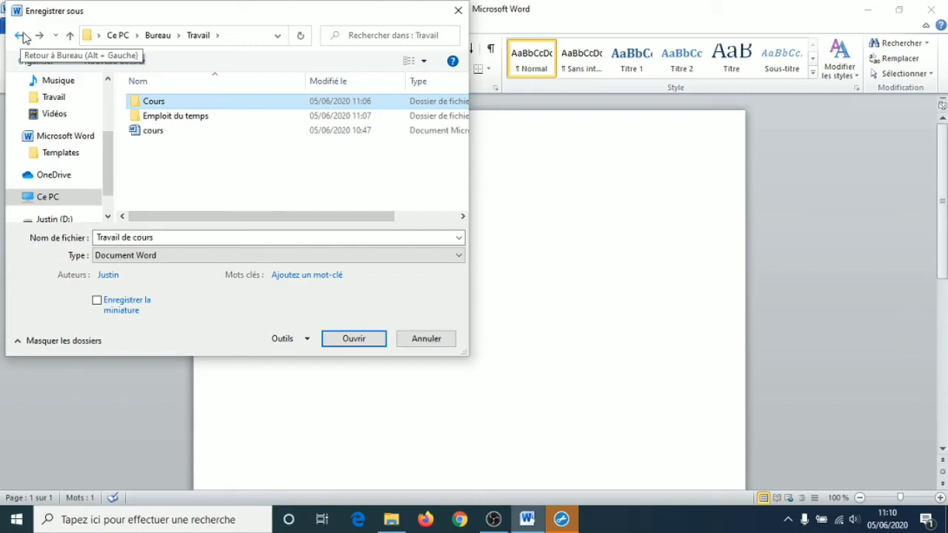
click(21, 36)
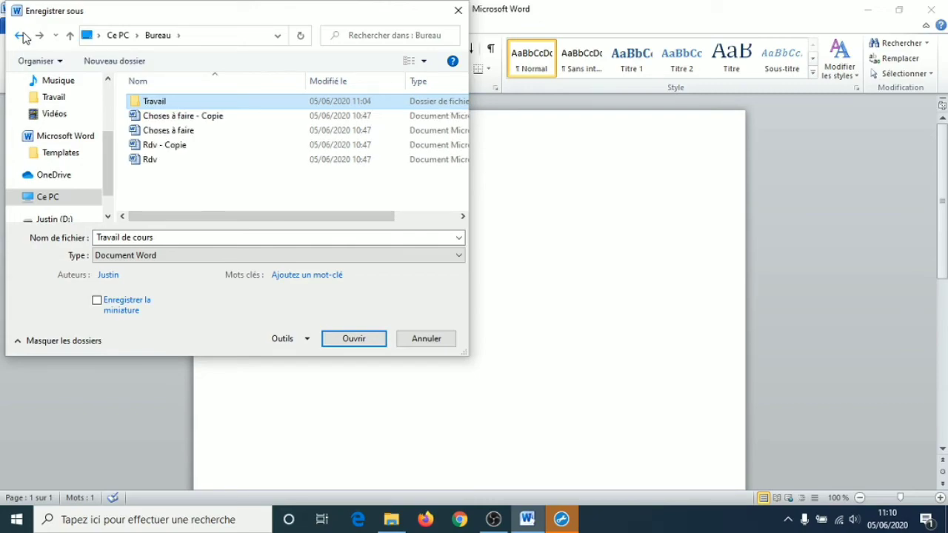
click(175, 182)
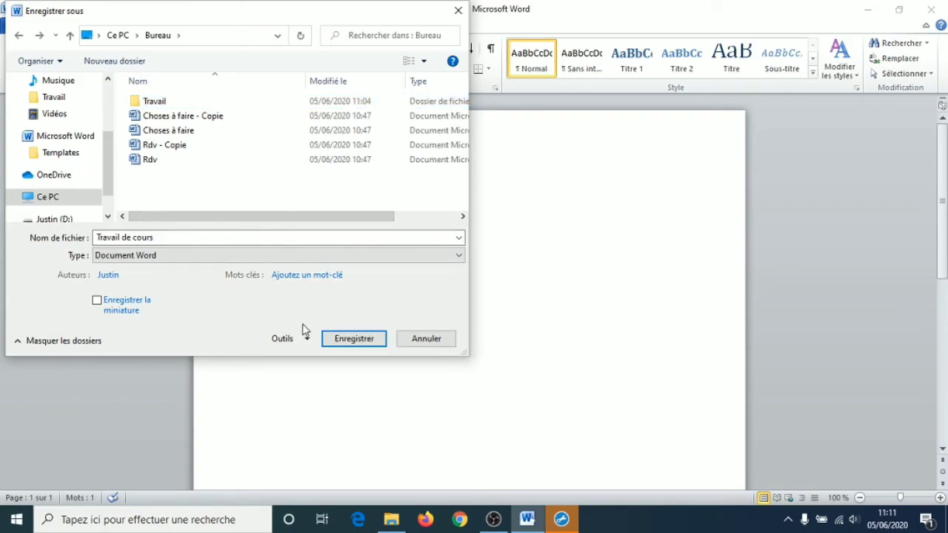
key(super+d)
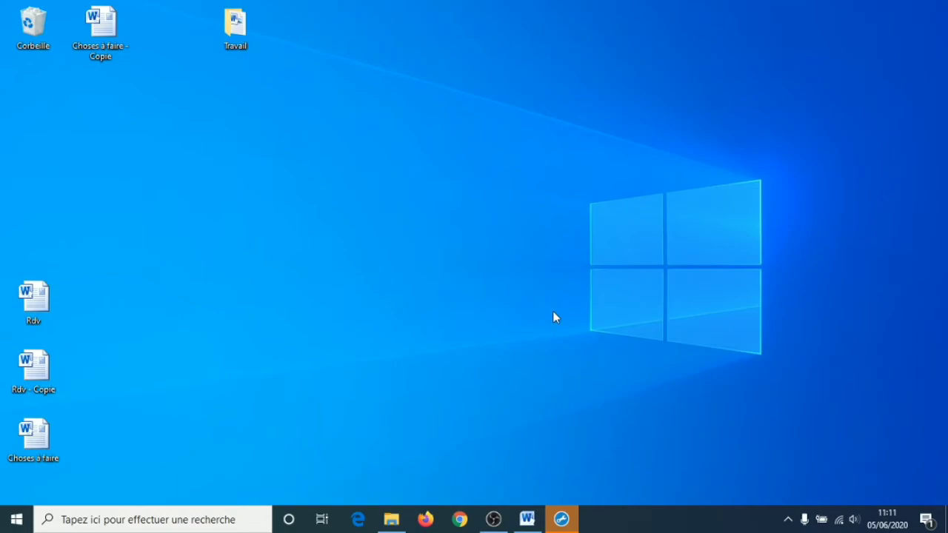
click(526, 519)
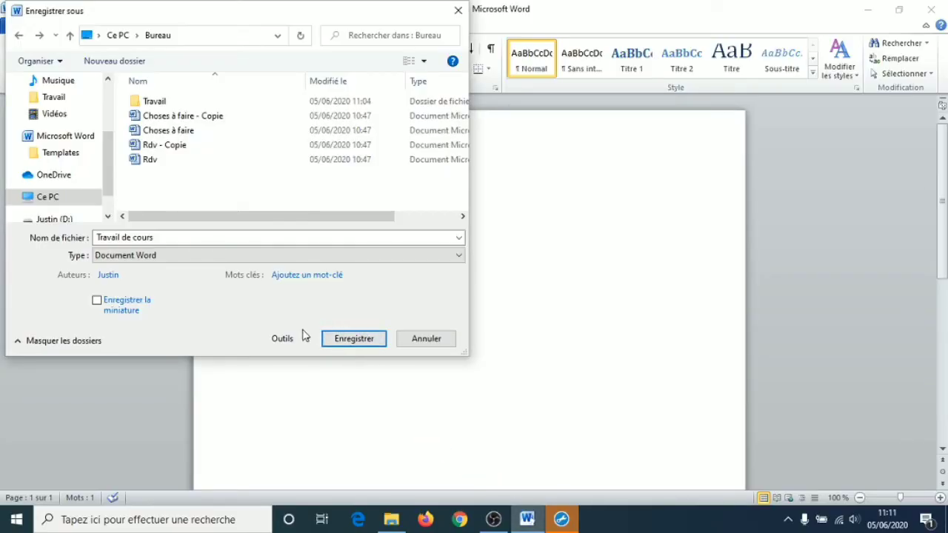
Save the document as Travail de cours in the Cours subfolder of Travail, and close Word.
double_click(186, 101)
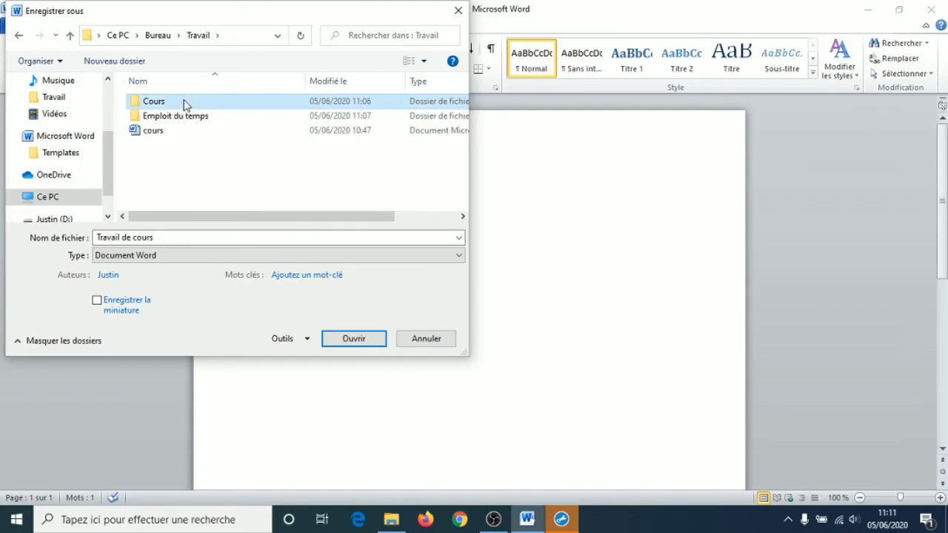
double_click(185, 103)
scroll(185, 103, down, 2)
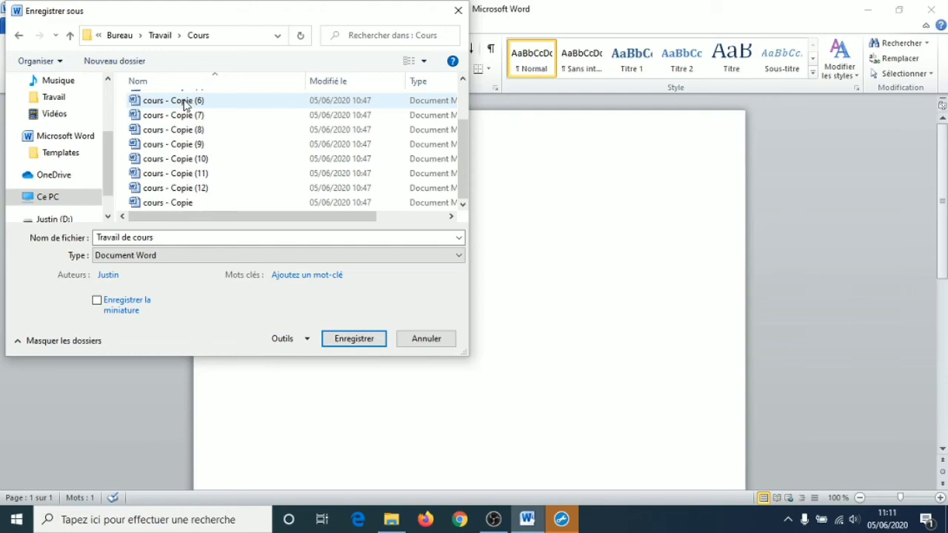
click(355, 339)
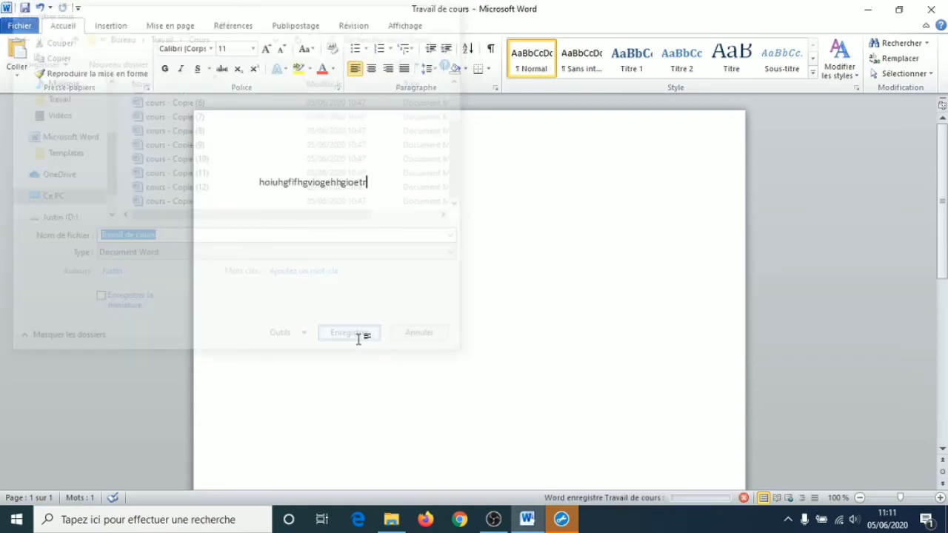
click(930, 9)
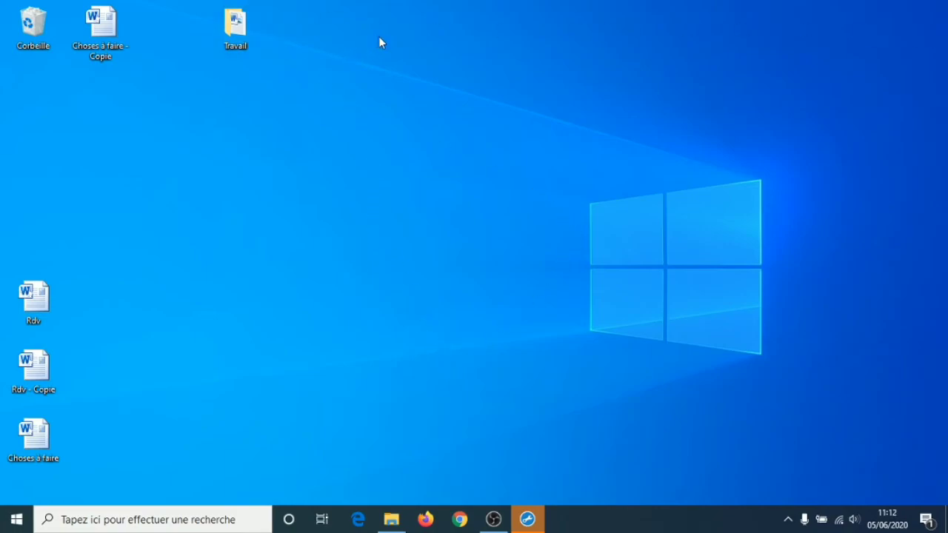
Open the Travail folder from the desktop, go into Cours and open the document Travail de cours.
double_click(244, 26)
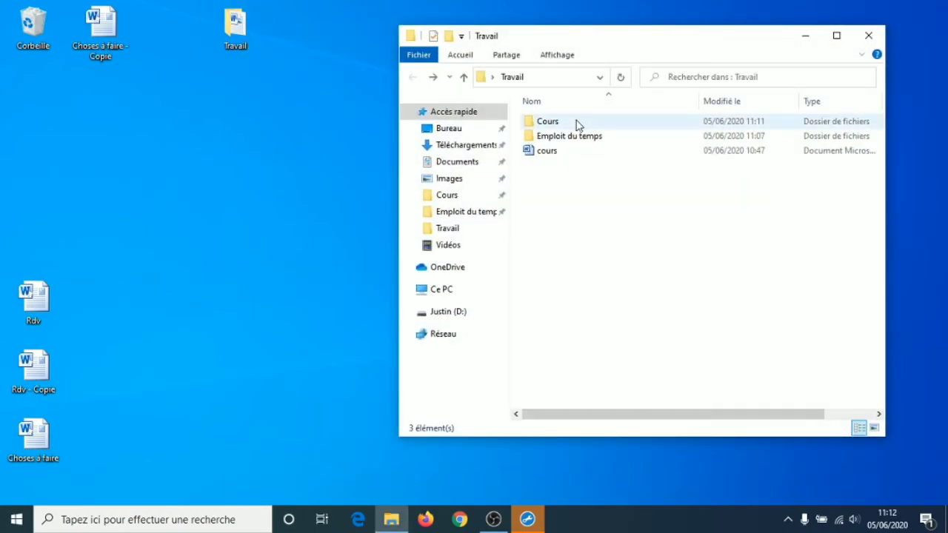
double_click(577, 124)
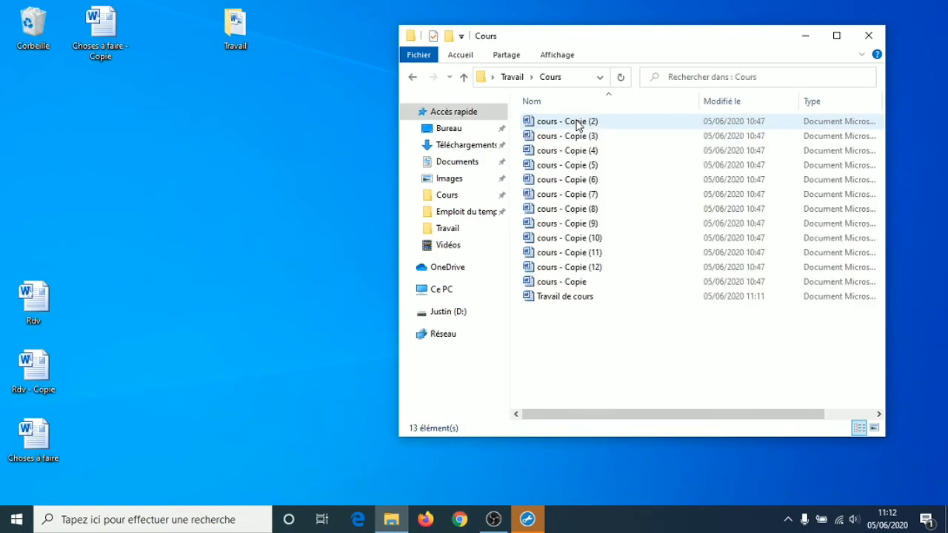
double_click(557, 298)
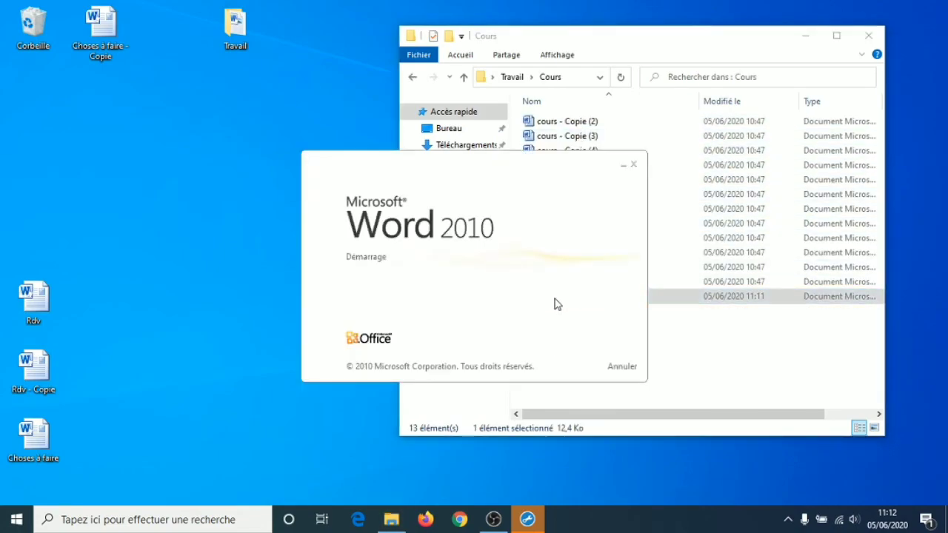
Append "hirfoghritghtoir" to the sample text in Travail de cours, and close the document and the Cours folder window.
click(383, 171)
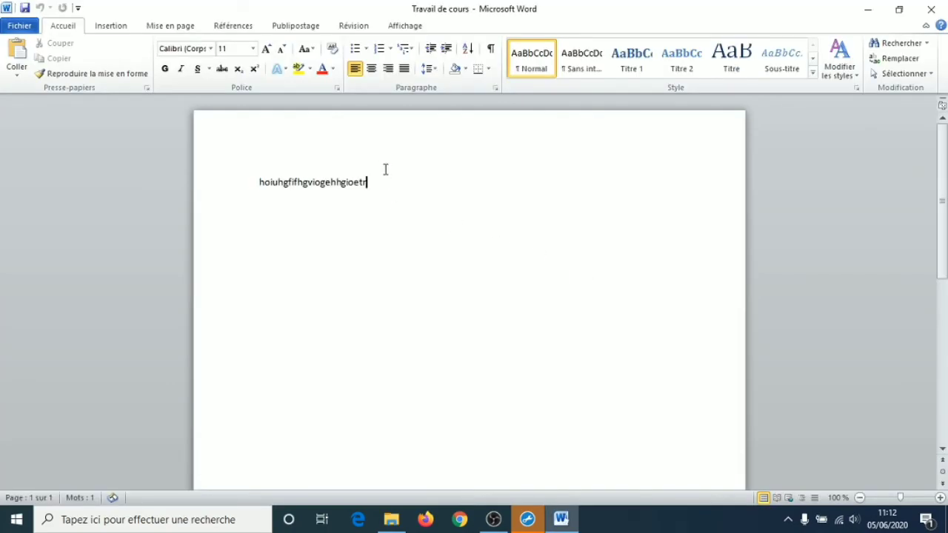
text(hirfoghritghtoir)
click(931, 10)
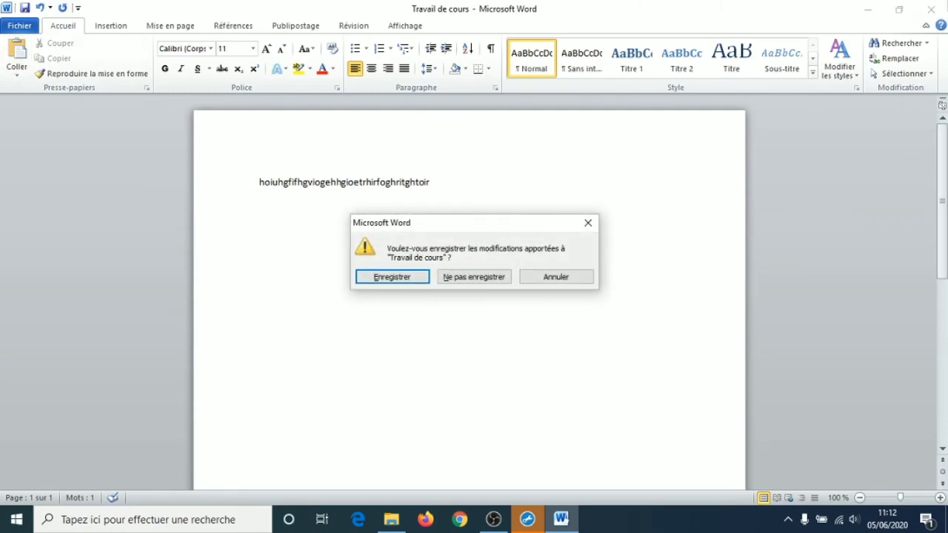
click(474, 275)
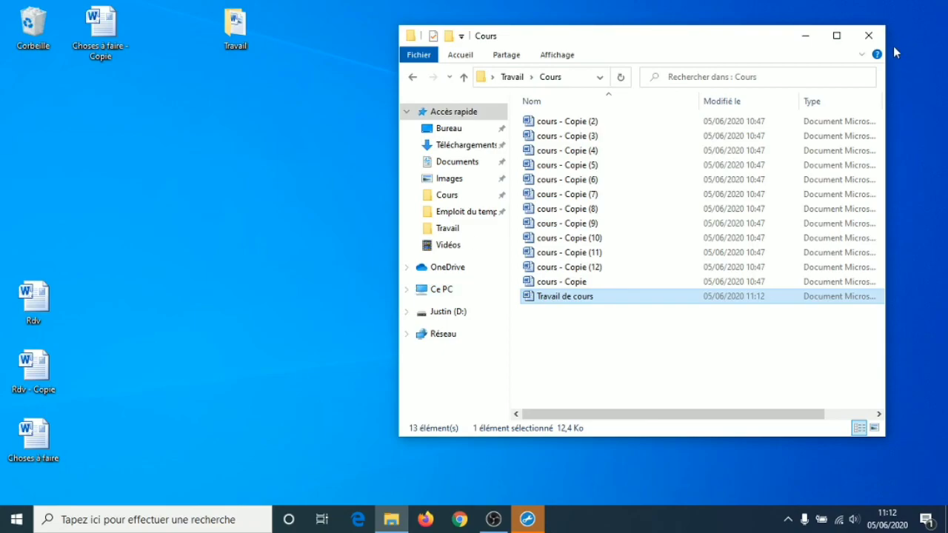
click(874, 37)
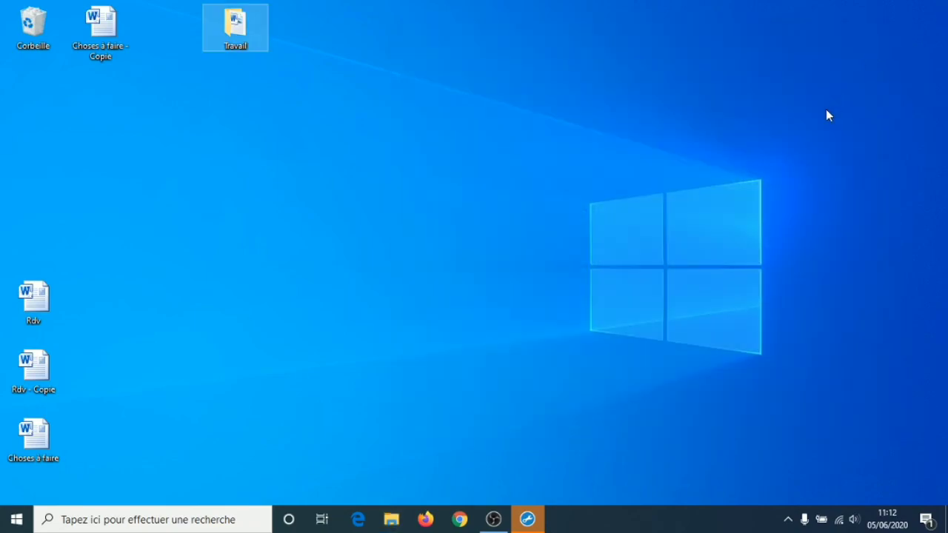